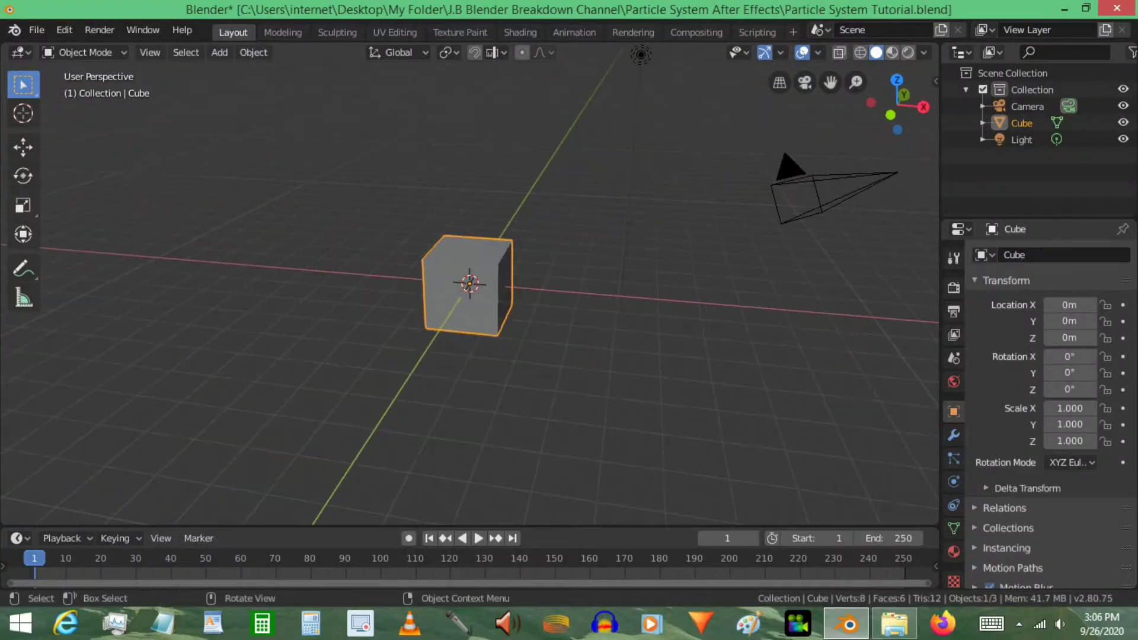
Delete all the default objects from the scene: camera, cube and light.
middle_drag(510, 284, 436, 286)
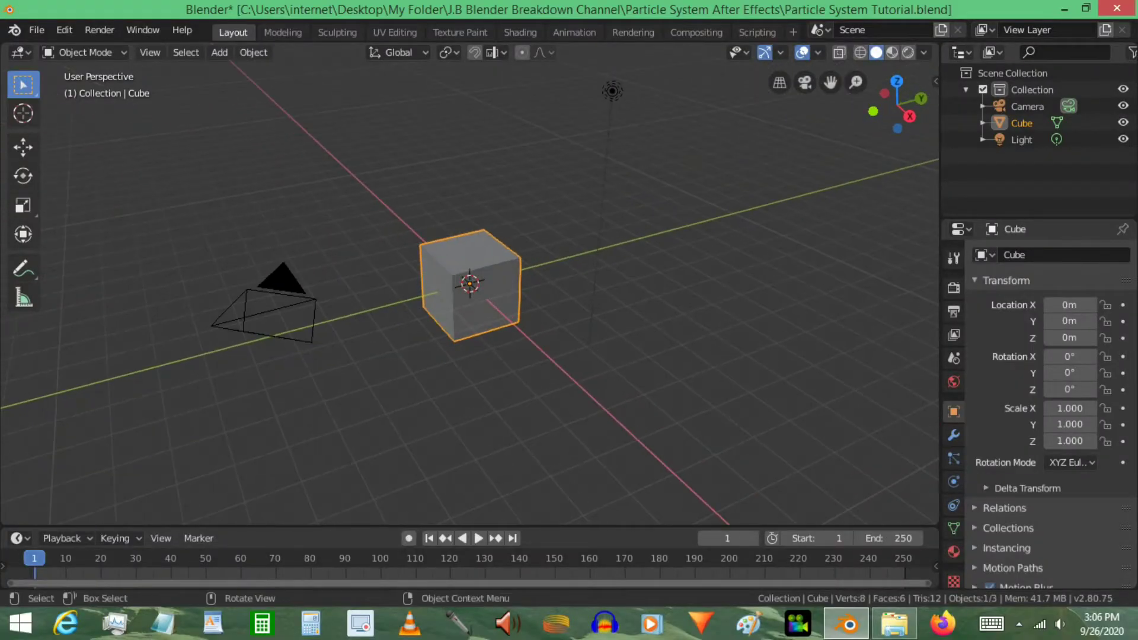
key(x)
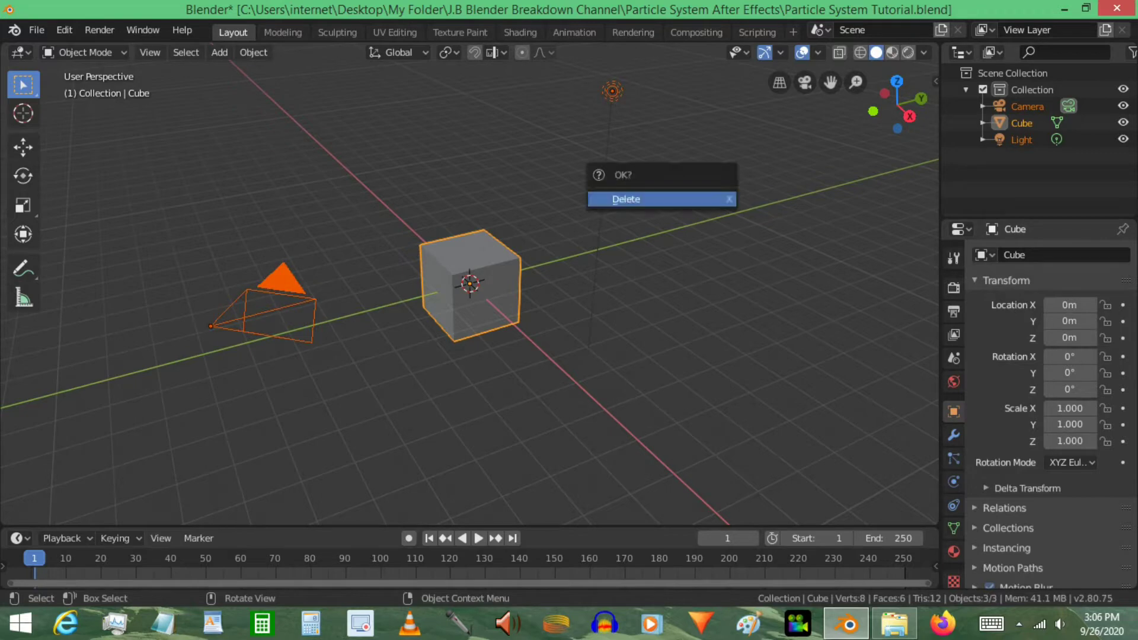
key(Return)
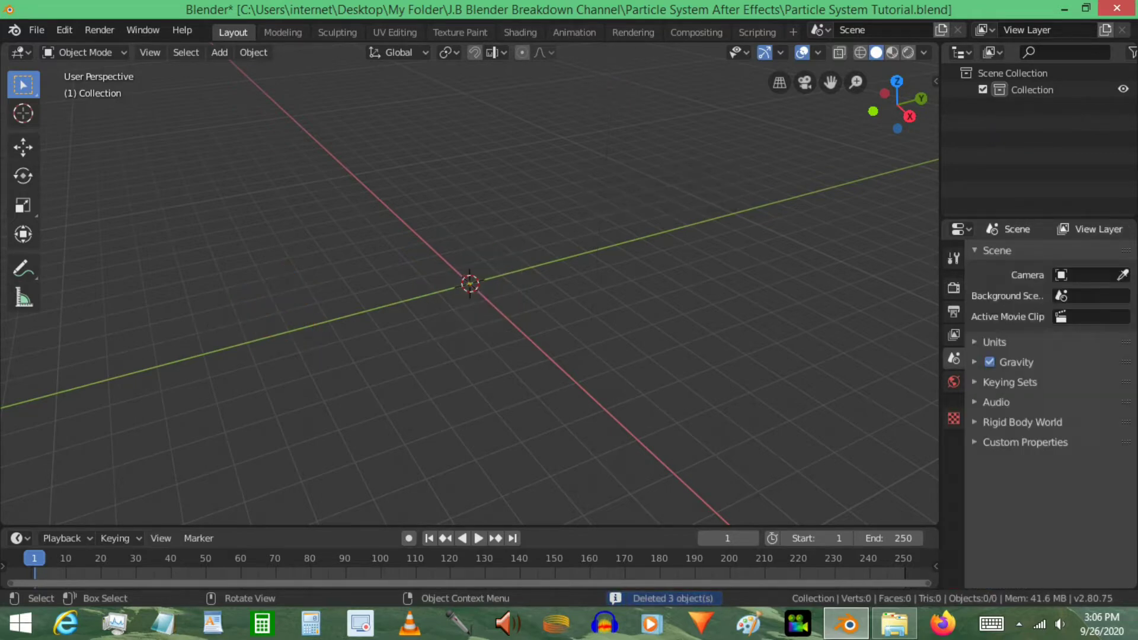
Add a plane mesh and raise it about 5.2 m along the Z axis.
key(shift+a)
mouse_move(533, 61)
click(640, 61)
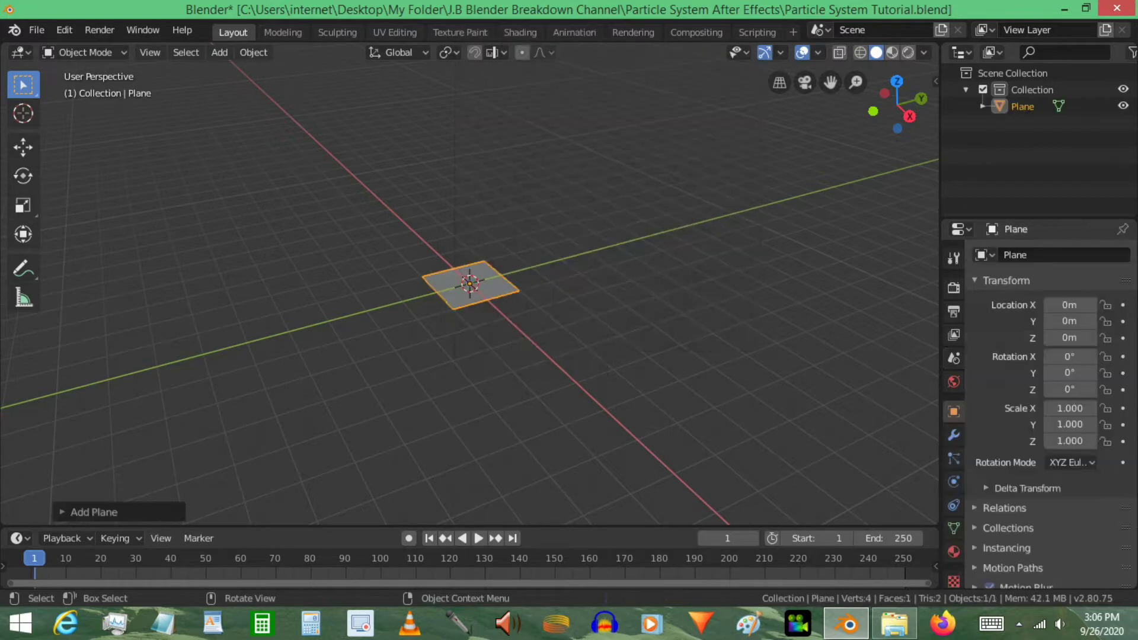
key(g)
key(z)
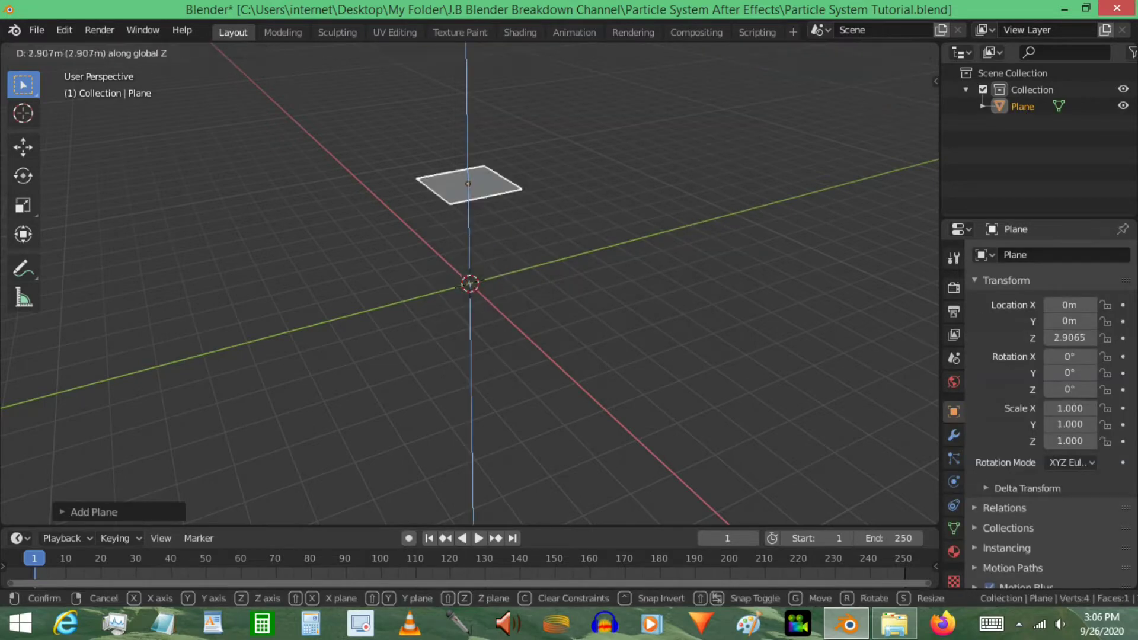
click(636, 113)
Scale the plane up by about 4.16 and stretch it further along the Y axis.
key(s)
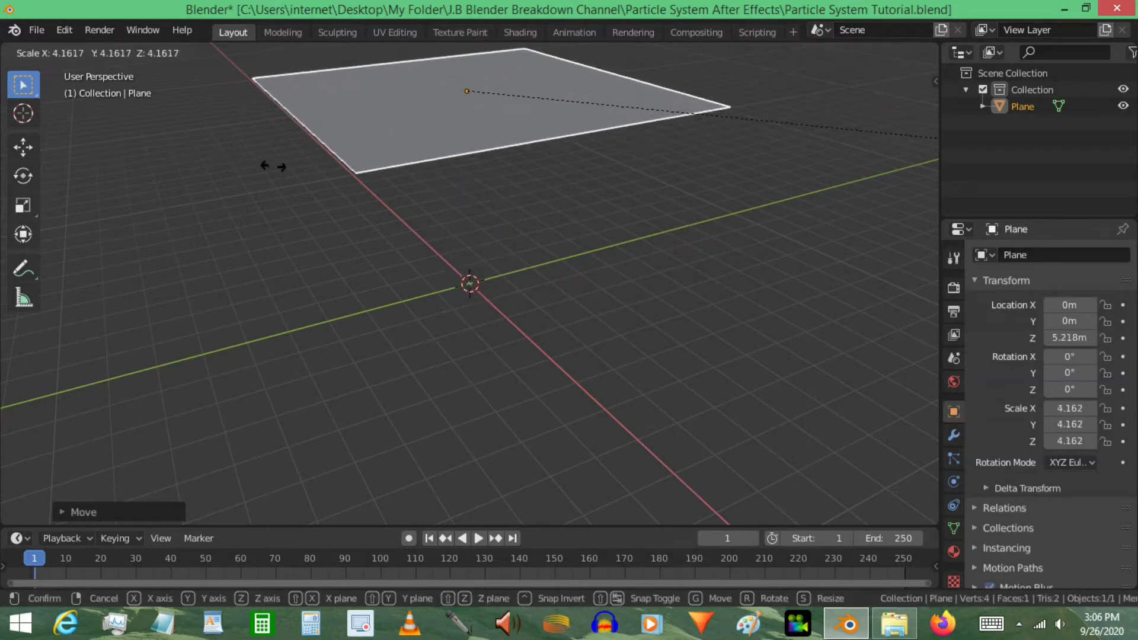
click(272, 166)
key(s)
key(y)
click(174, 250)
middle_drag(409, 385, 344, 367)
shift+middle_drag(344, 367, 491, 412)
Add an emitter particle system to the plane with a particle number of 100000.
click(953, 481)
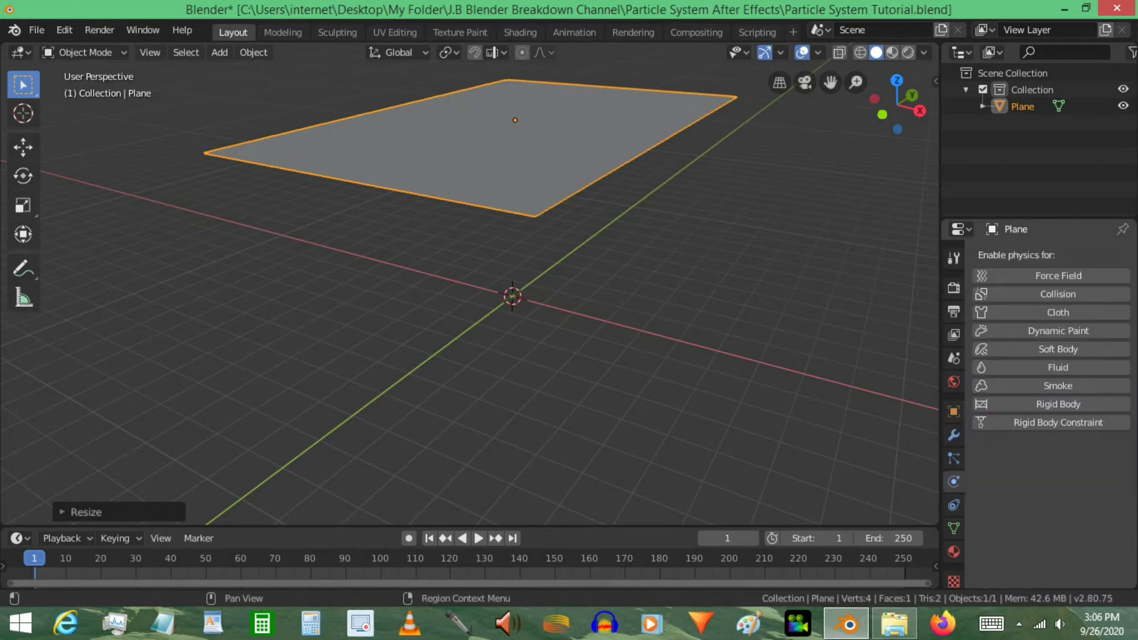
click(953, 458)
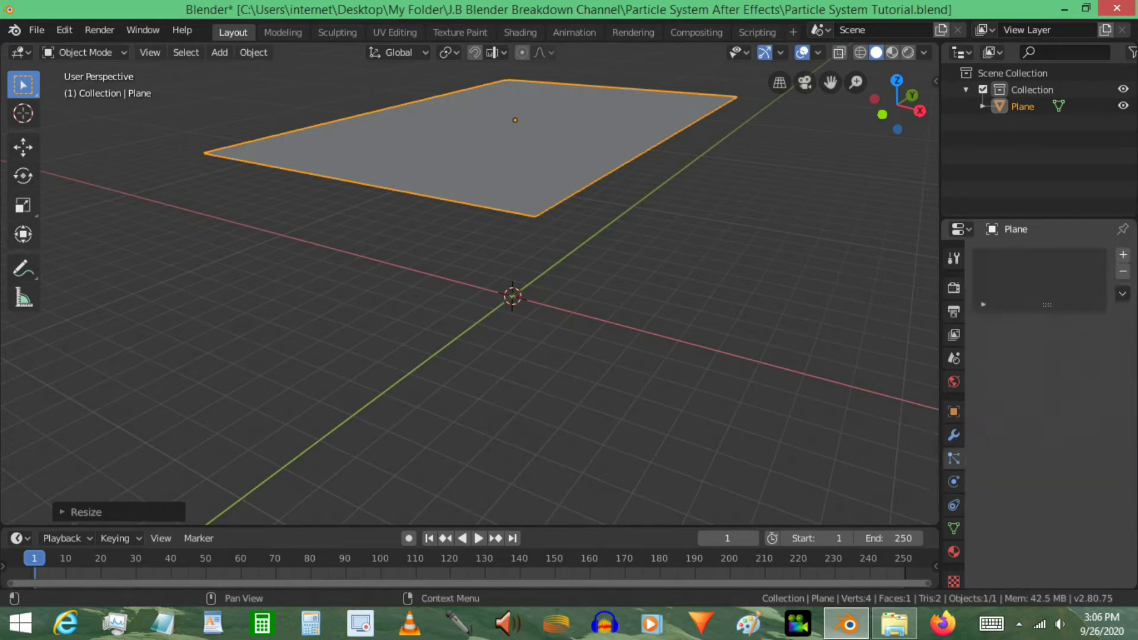
click(1122, 254)
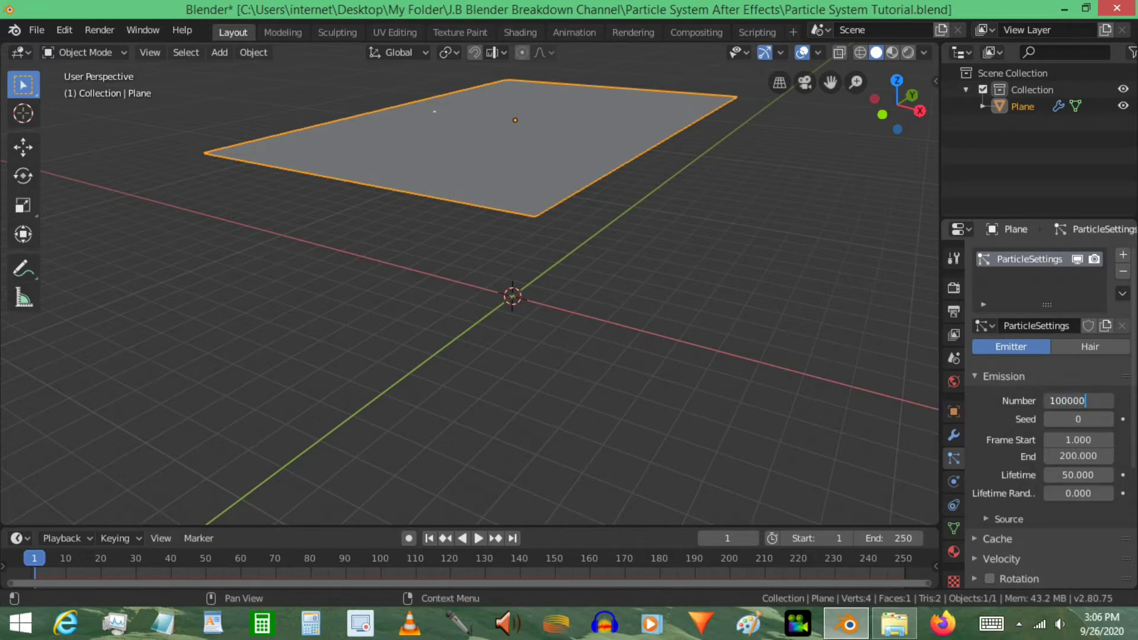
key(Return)
Play the animation and examine the falling particles from several angles and close up.
middle_drag(592, 296, 533, 253)
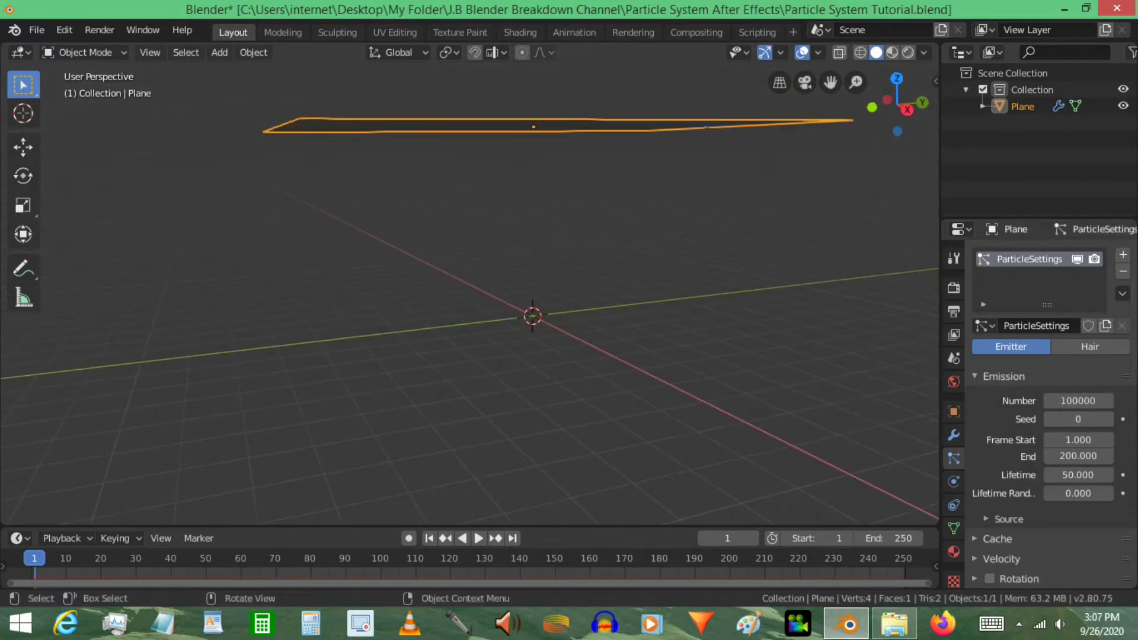
key(space)
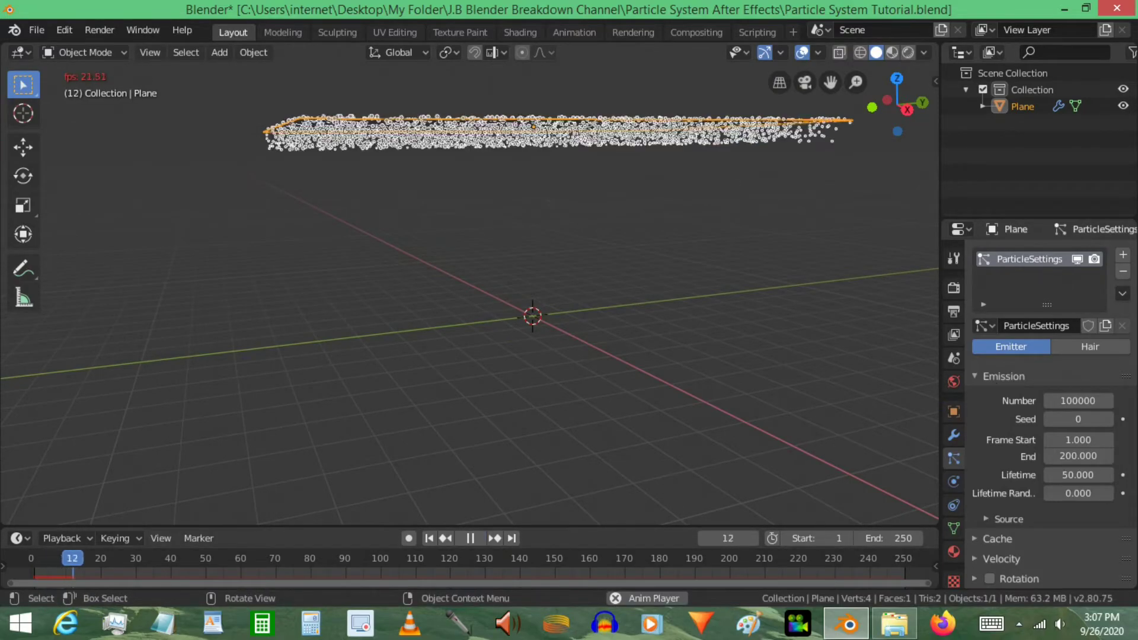
middle_drag(522, 297, 598, 300)
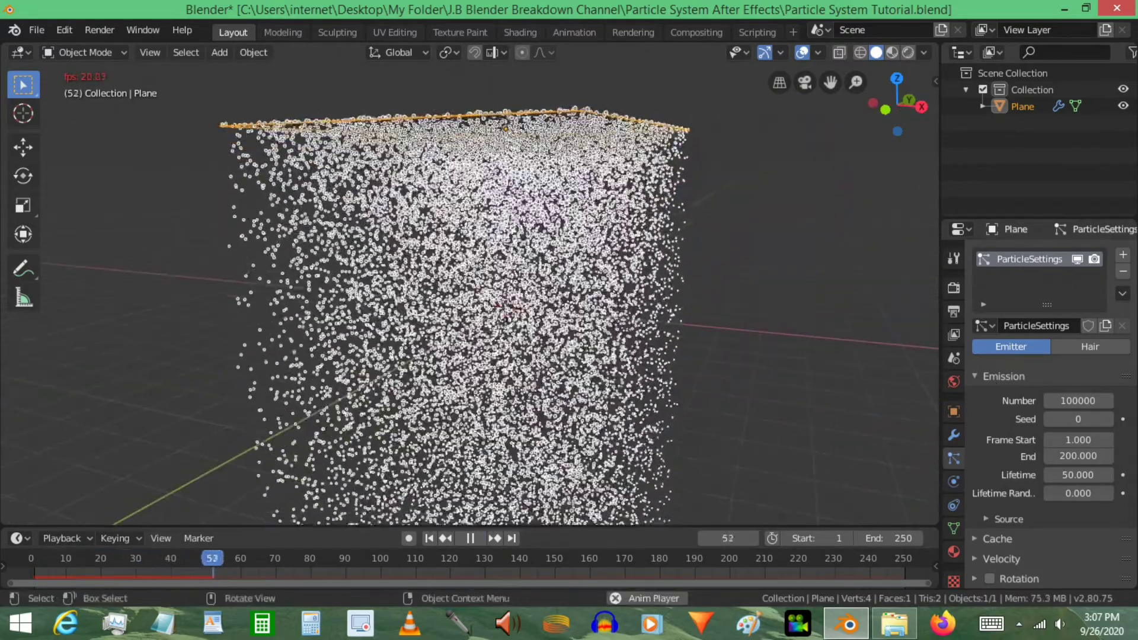
click(471, 538)
scroll(550, 325, up, 4)
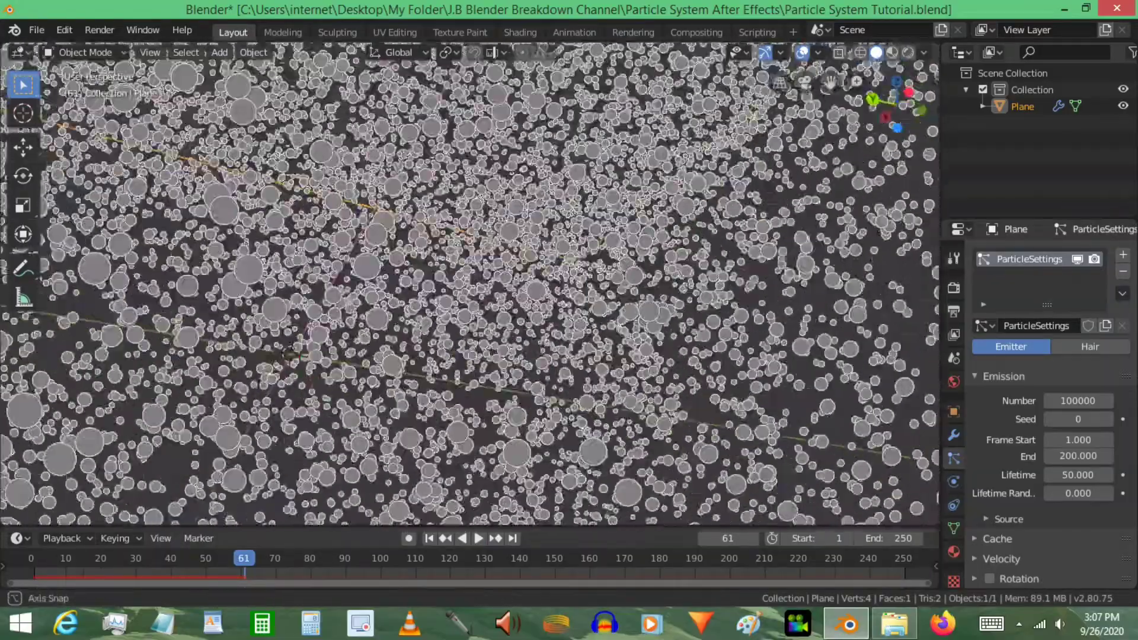
middle_drag(403, 296, 528, 192)
scroll(486, 237, down, 3)
Add a UV sphere, return to the first frame, and move the sphere about -15.4 m along the Y axis.
key(shift+a)
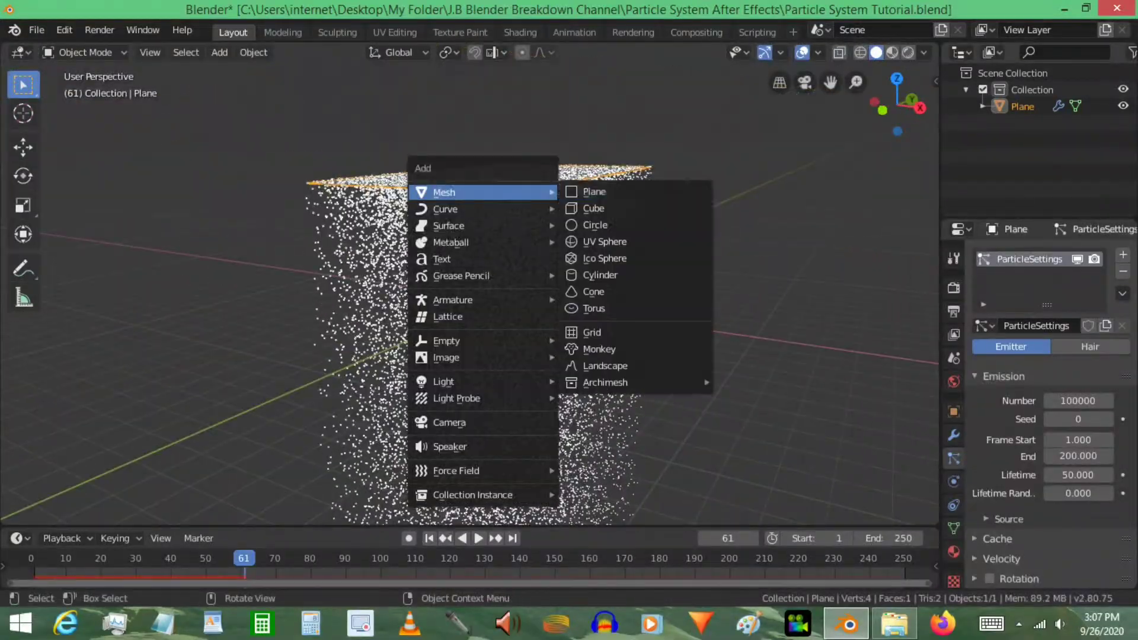
click(605, 241)
key(shift+Left)
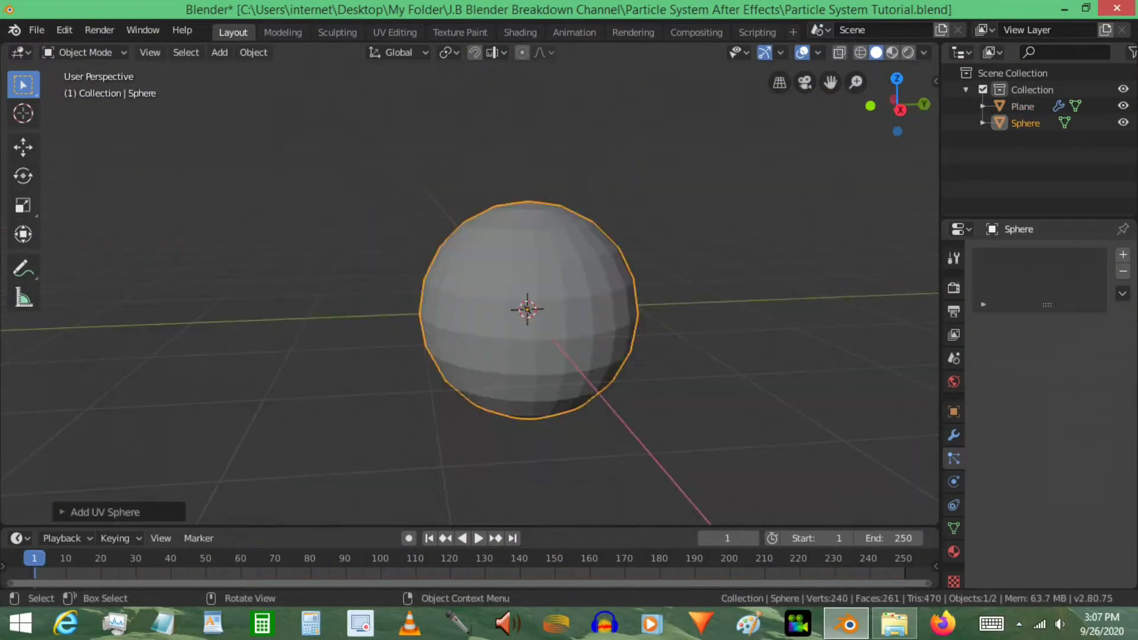
scroll(604, 241, down, 5)
key(g)
key(y)
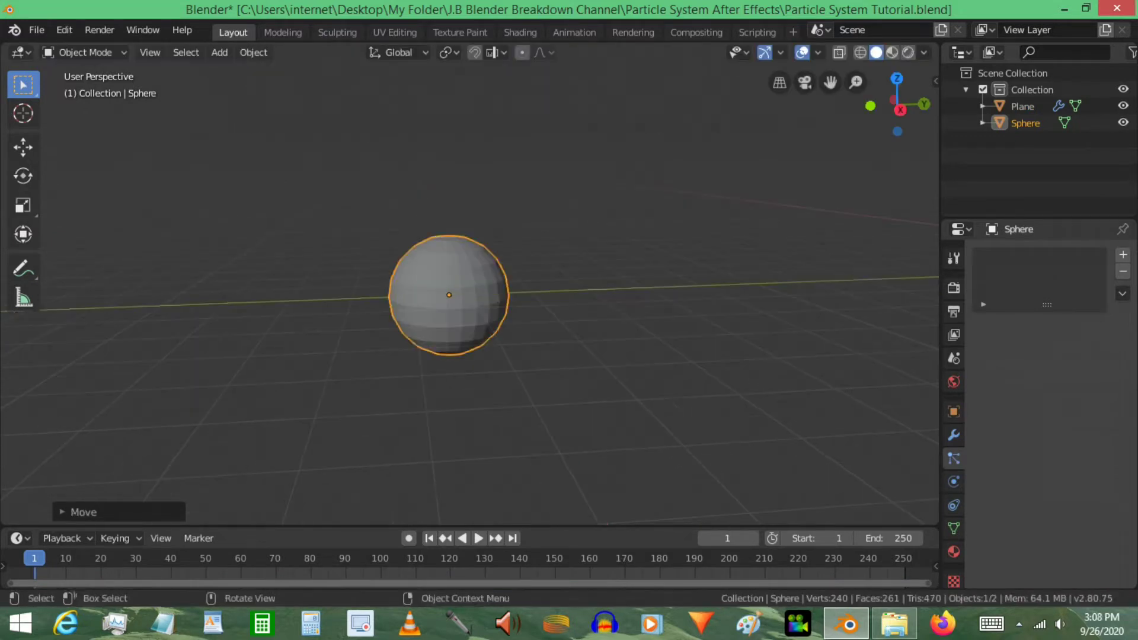
shift+middle_drag(447, 294, 515, 275)
Switch the sphere to Sculpt Mode and choose the Grab brush with a radius of 167 px.
scroll(515, 275, up, 4)
click(83, 52)
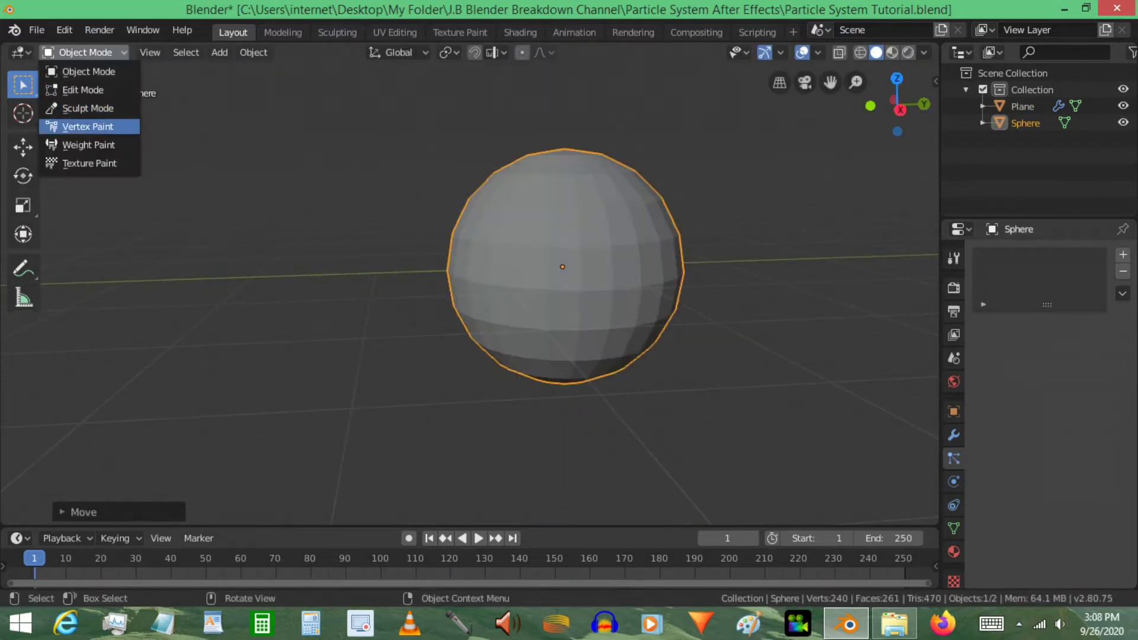
click(98, 105)
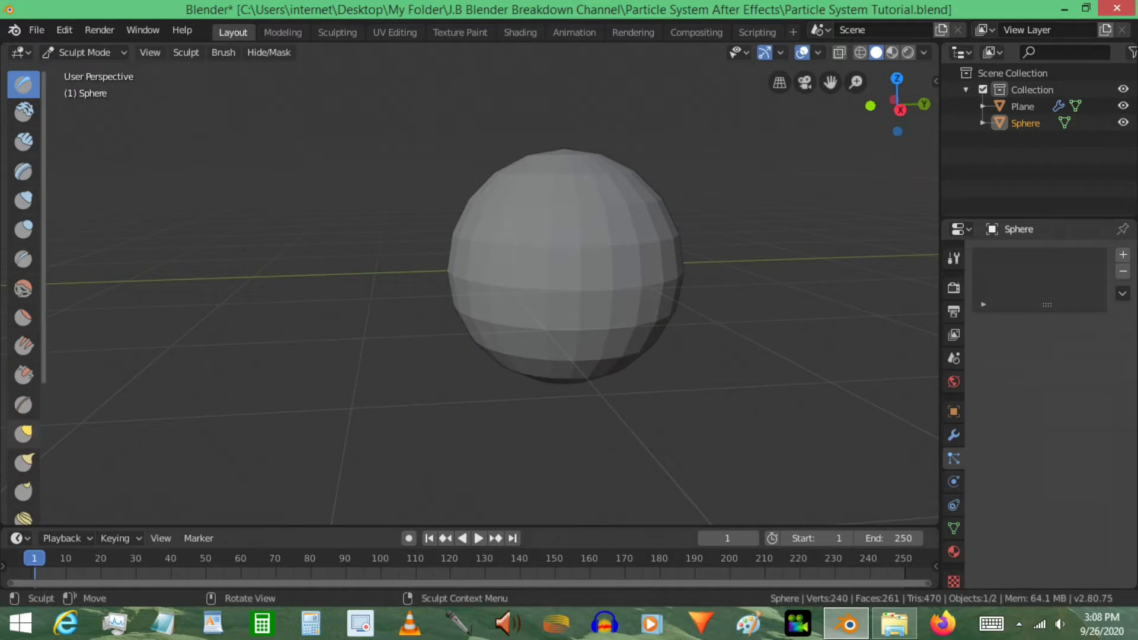
key(f)
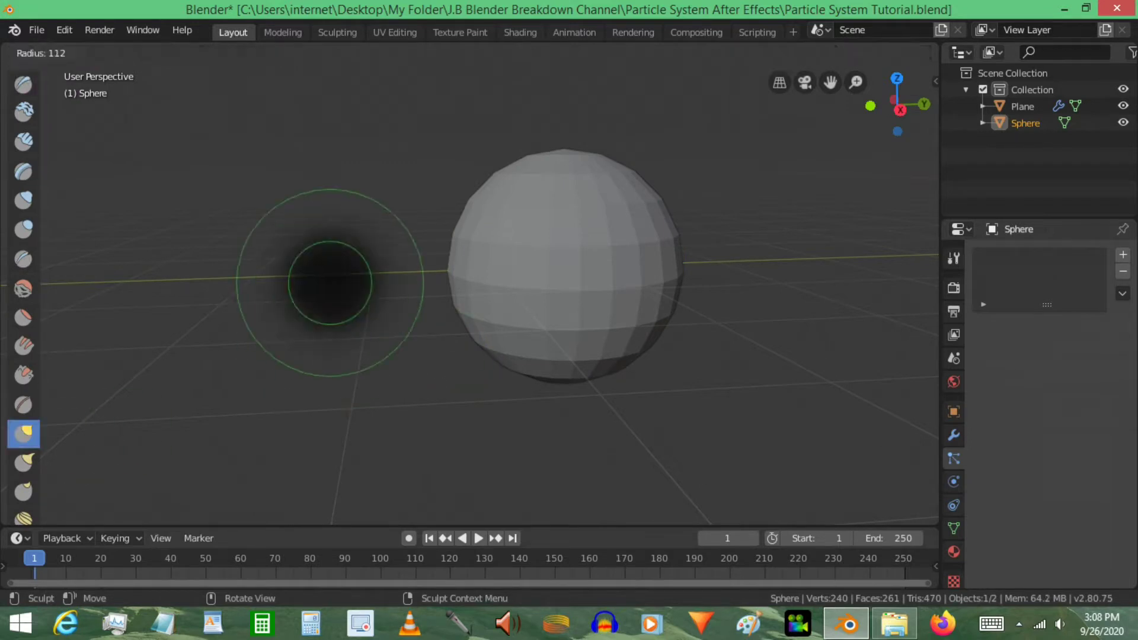
click(469, 282)
mouse_move(582, 181)
middle_down()
mouse_move(617, 168)
mouse_move(594, 214)
middle_up()
Enable Y mirror symmetry for sculpting in addition to X.
key(n)
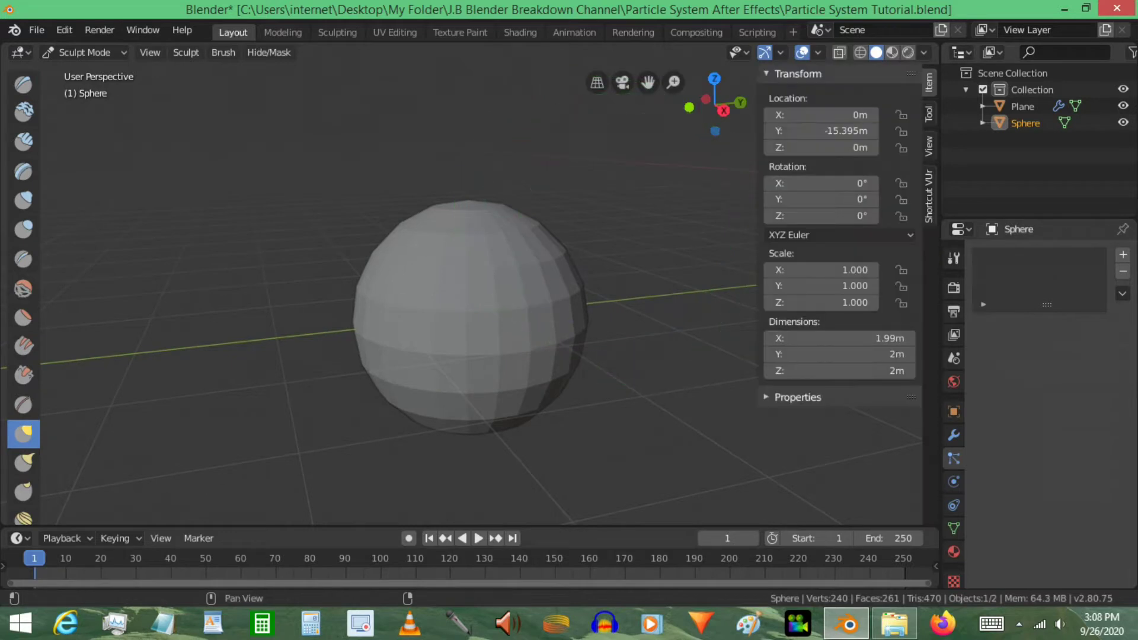
click(928, 113)
click(798, 480)
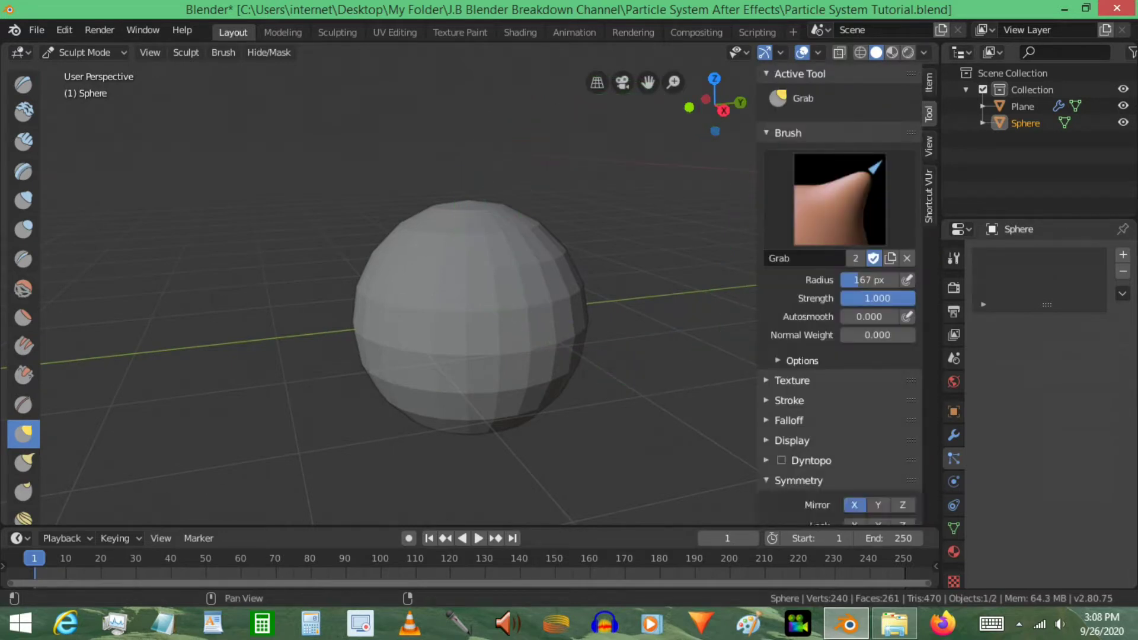
scroll(837, 296, down, 3)
click(878, 438)
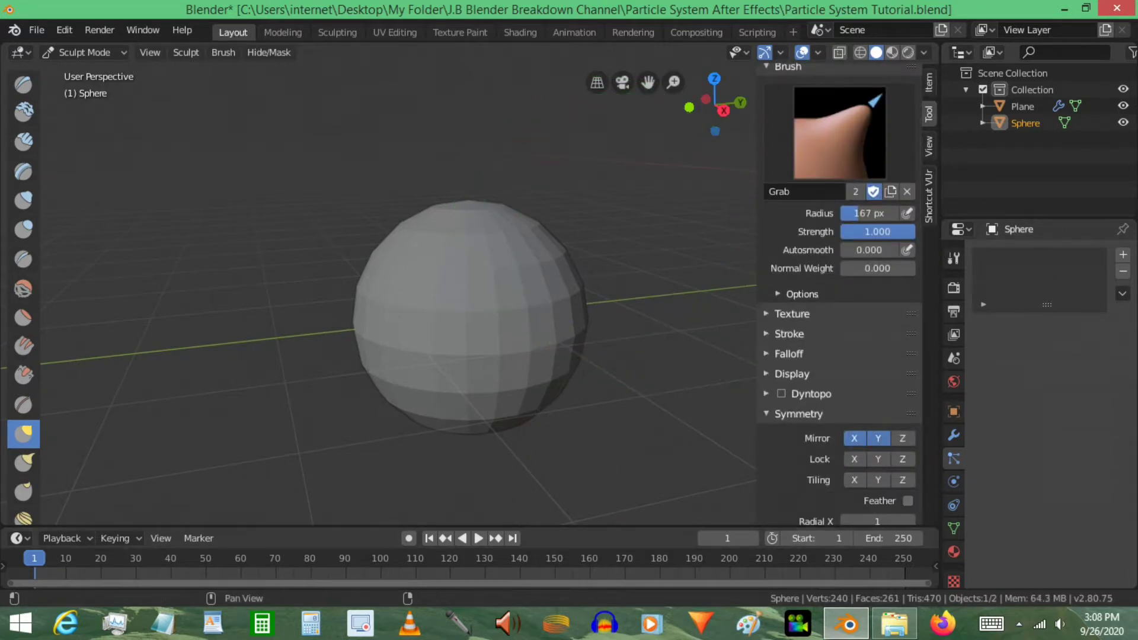
key(n)
Pull the top of the sphere upward into a point with the Grab brush.
scroll(528, 158, up, 3)
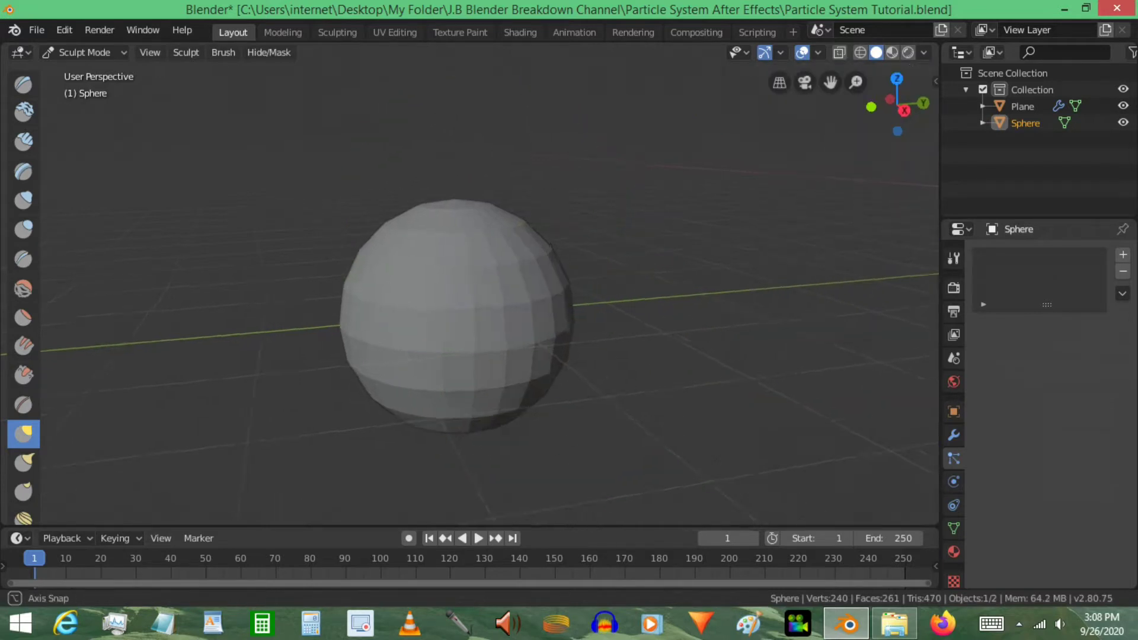
mouse_move(468, 248)
mouse_down()
mouse_move(463, 186)
mouse_move(452, 229)
mouse_up()
middle_drag(605, 189, 714, 163)
scroll(681, 178, down, 5)
mouse_move(583, 219)
middle_down()
mouse_move(382, 308)
mouse_move(429, 283)
middle_up()
scroll(529, 226, up, 3)
drag(528, 255, 527, 225)
Resize the Grab brush and reshape the sphere's underside and tip into a teardrop.
key(f)
mouse_move(557, 415)
shift+middle_down()
mouse_move(536, 305)
mouse_move(520, 303)
shift+middle_up()
click(556, 304)
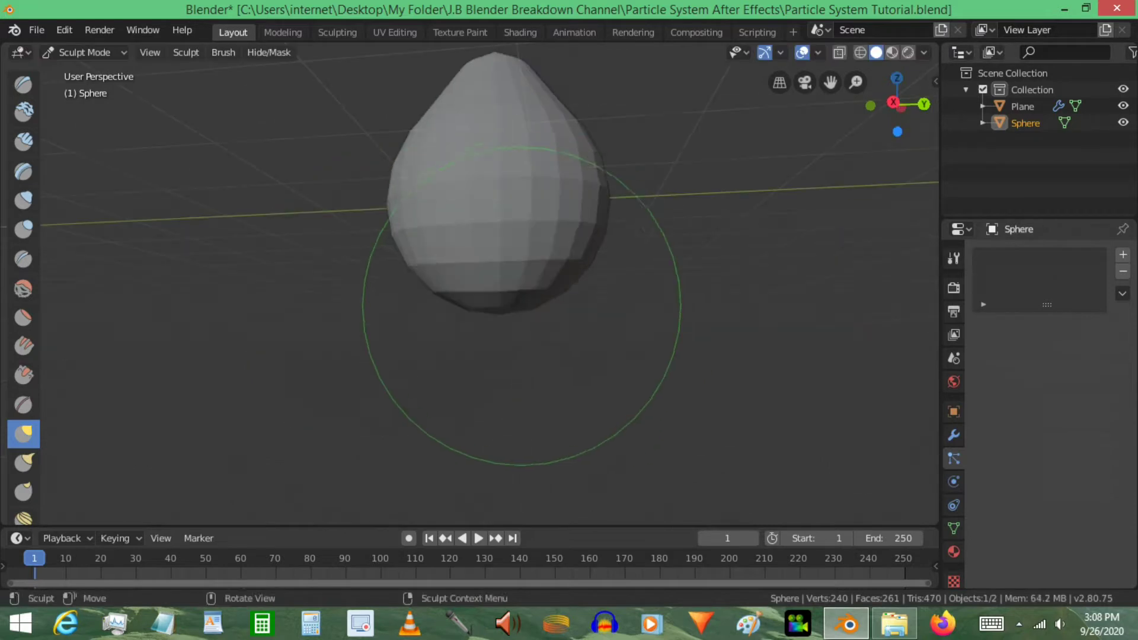
drag(521, 303, 521, 323)
shift+middle_drag(521, 323, 527, 456)
drag(503, 228, 503, 166)
drag(498, 447, 498, 430)
Rename the sphere object as raindrop.
scroll(533, 320, down, 5)
mouse_move(584, 293)
middle_down()
mouse_move(643, 349)
mouse_move(588, 326)
middle_up()
double_click(1024, 123)
text(raindrop)
key(Return)
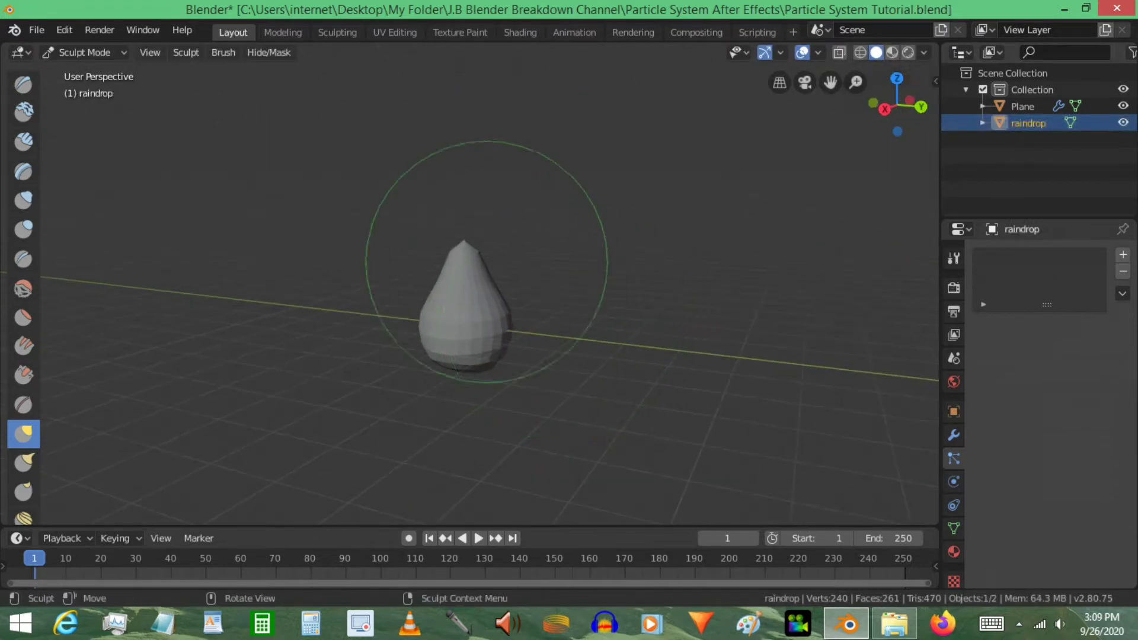
Resize the Grab brush again and make a small correction to the raindrop's shape.
scroll(462, 237, up, 3)
key(f)
click(600, 239)
mouse_move(600, 239)
middle_down()
mouse_move(578, 204)
mouse_move(598, 160)
middle_up()
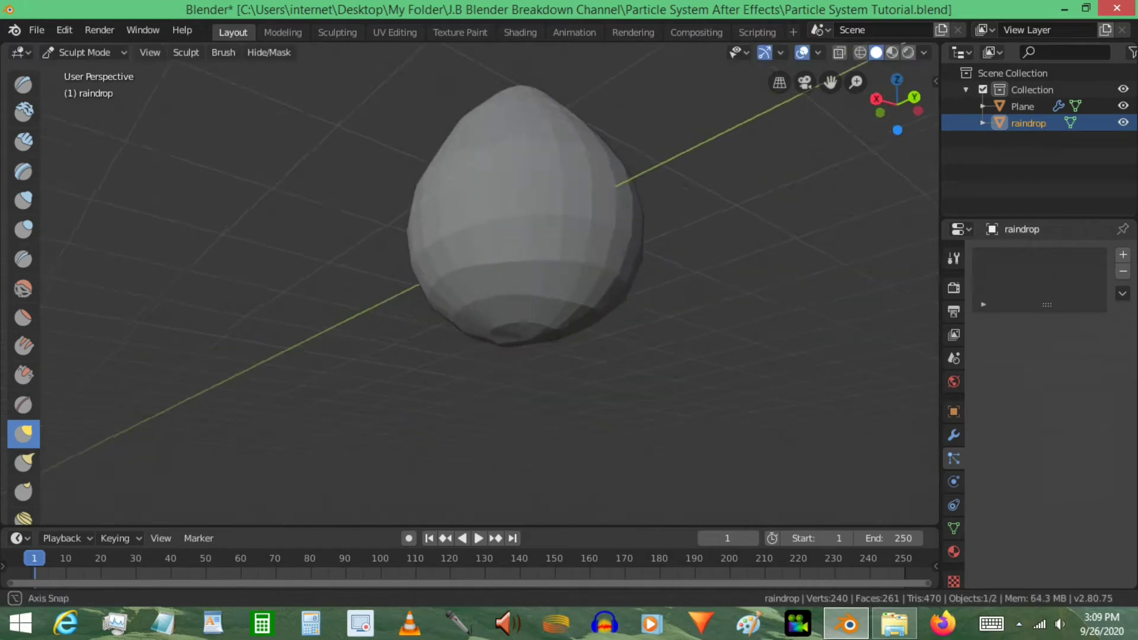
scroll(596, 195, up, 3)
drag(595, 222, 594, 211)
middle_drag(594, 211, 619, 240)
scroll(620, 240, down, 5)
Return to Object Mode and stretch the raindrop along the Z axis by a factor of about 1.33.
key(Tab)
key(Tab)
click(84, 52)
click(83, 70)
key(s)
key(z)
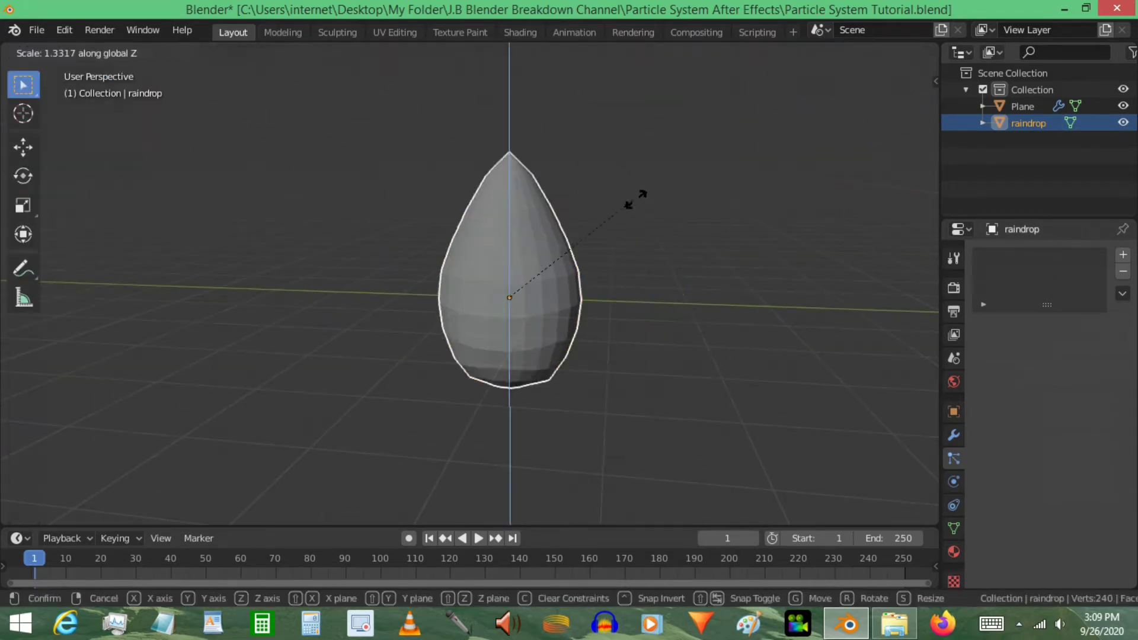
click(635, 200)
Check the stretched raindrop's shape in Sculpt Mode and return to Object Mode.
click(84, 52)
click(83, 103)
scroll(469, 283, down, 5)
scroll(525, 248, up, 3)
middle_drag(525, 248, 474, 238)
scroll(528, 254, down, 4)
click(84, 52)
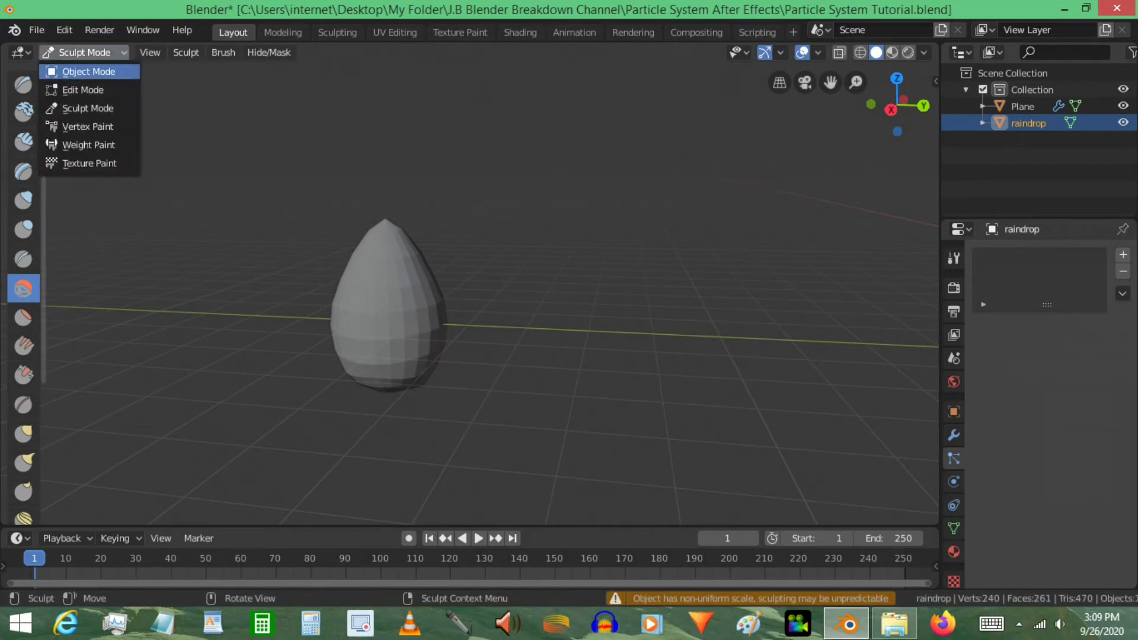
click(89, 71)
Set the plane's particles to render as Object, with raindrop as the instance object.
scroll(474, 284, down, 4)
scroll(474, 285, up, 2)
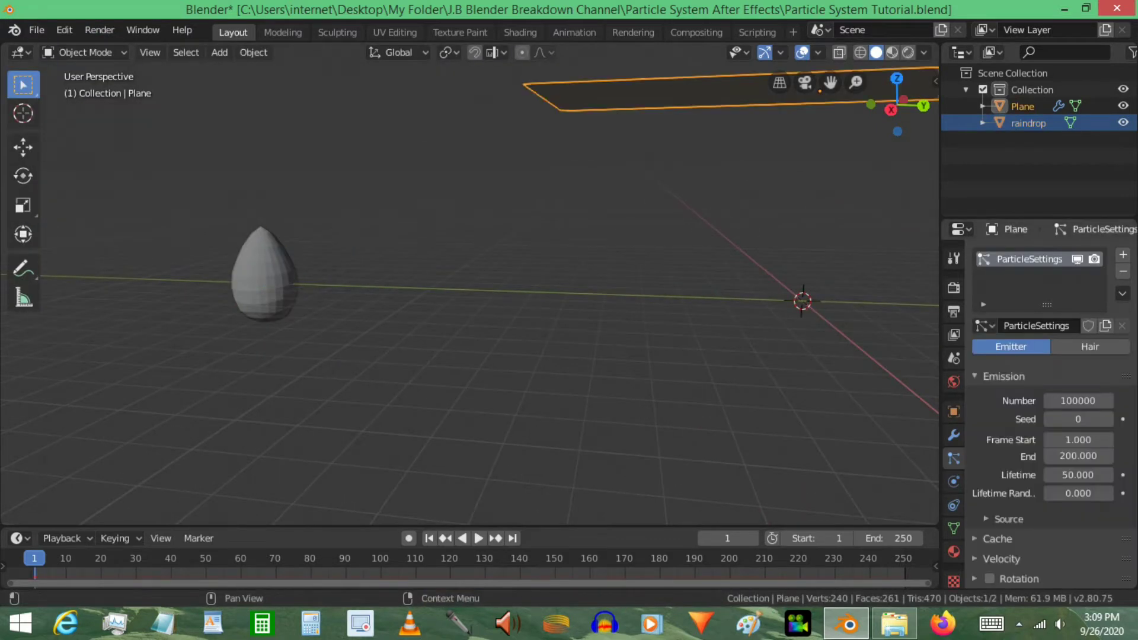
scroll(1049, 408, down, 7)
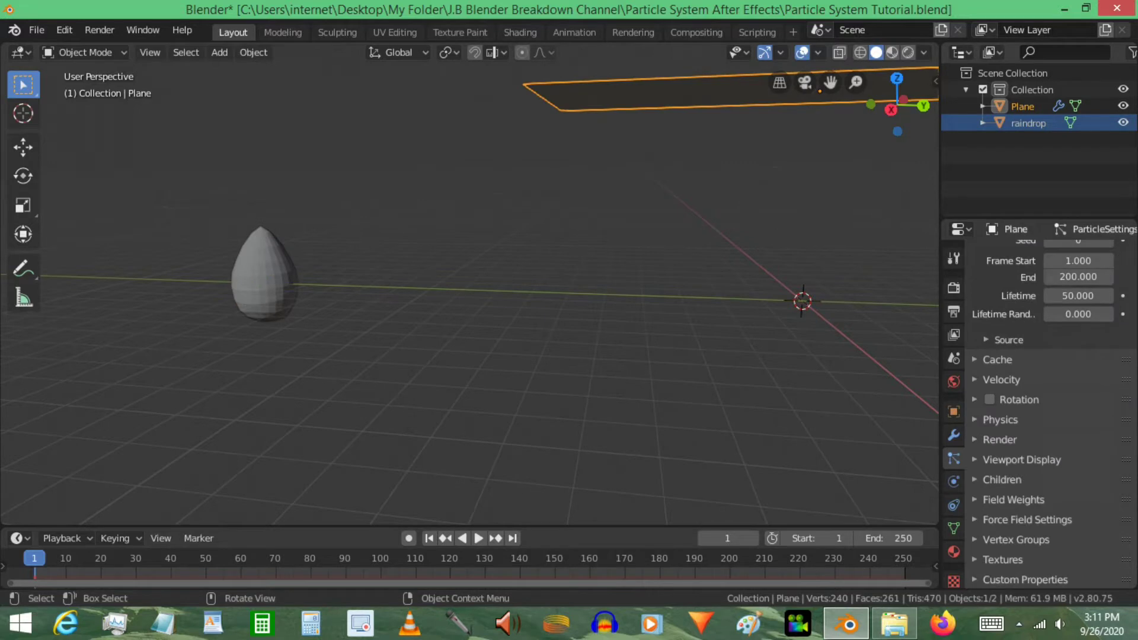
click(1000, 439)
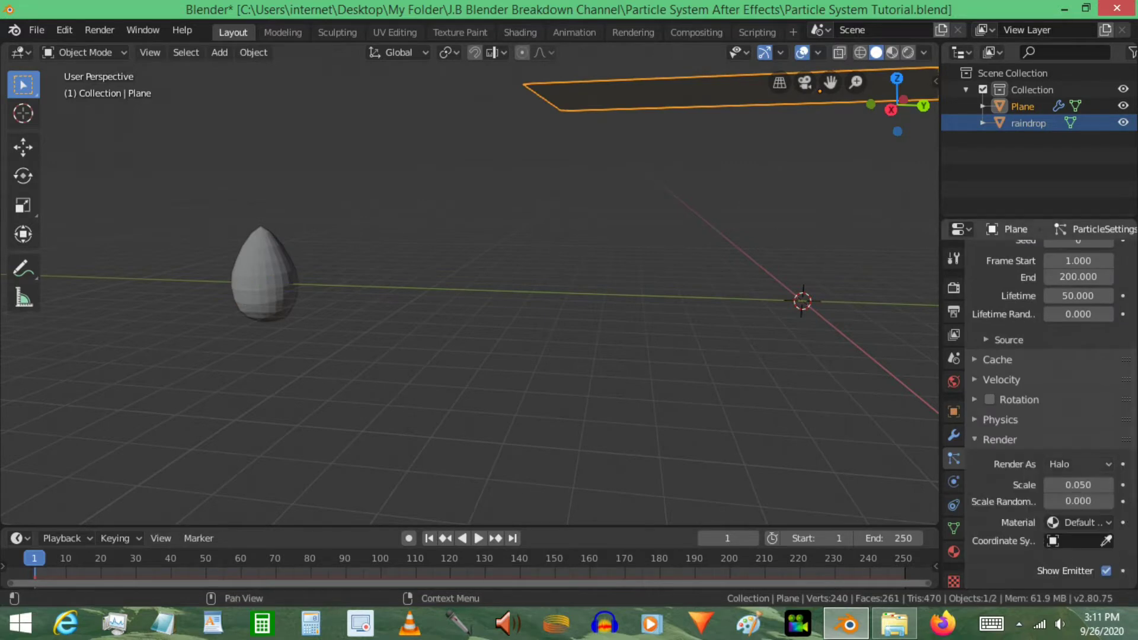
click(1078, 464)
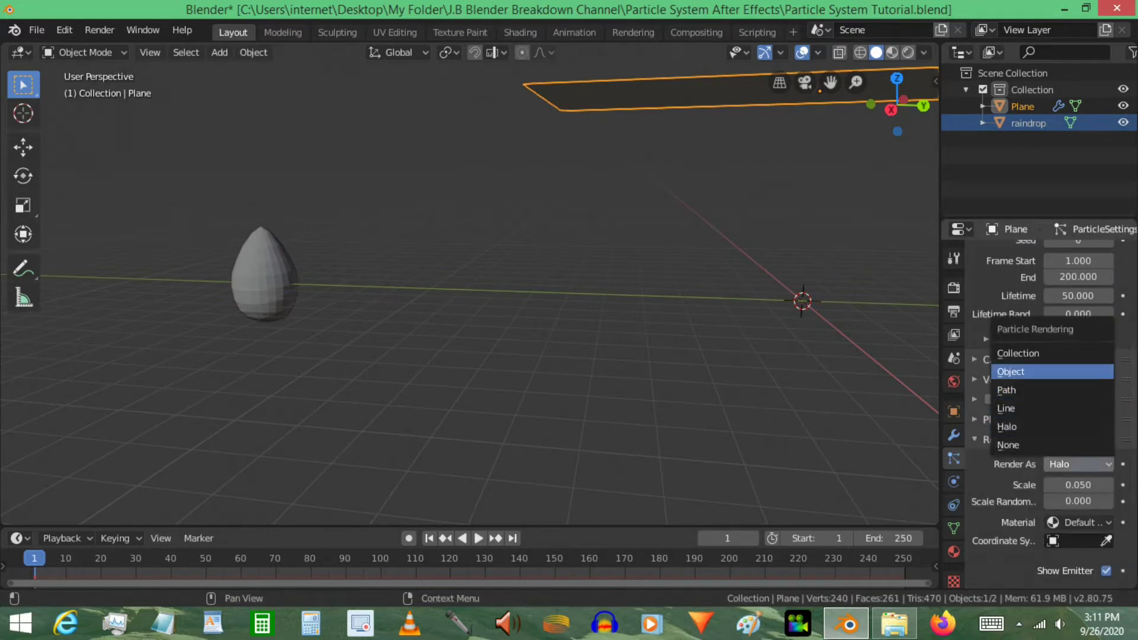
click(1019, 371)
scroll(1019, 372, down, 2)
scroll(1049, 409, down, 5)
click(1077, 419)
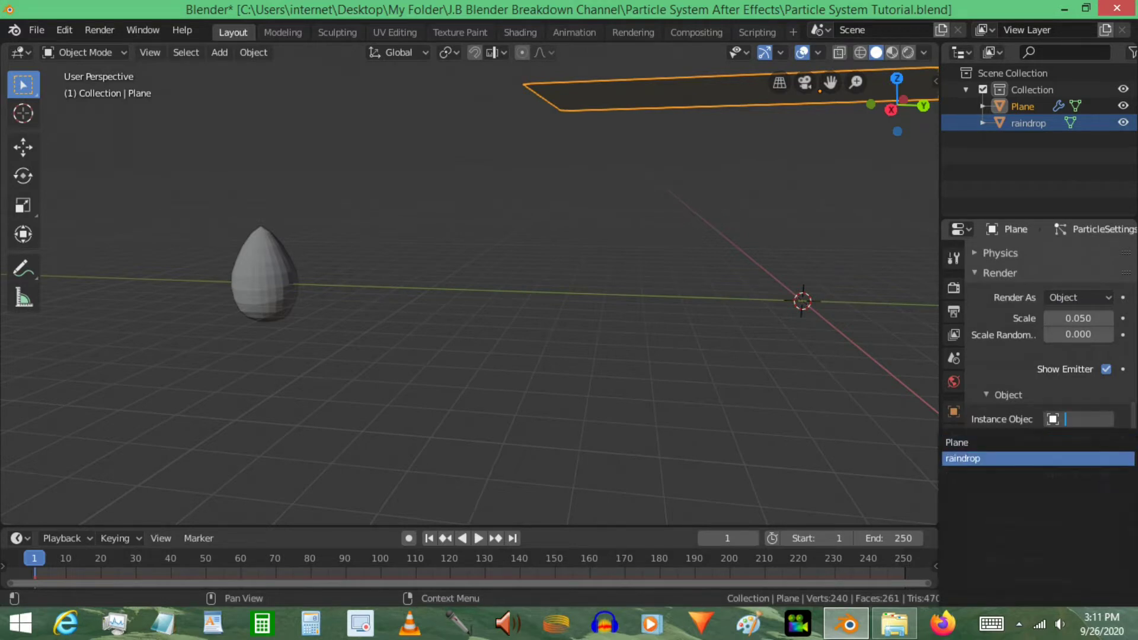
key(Return)
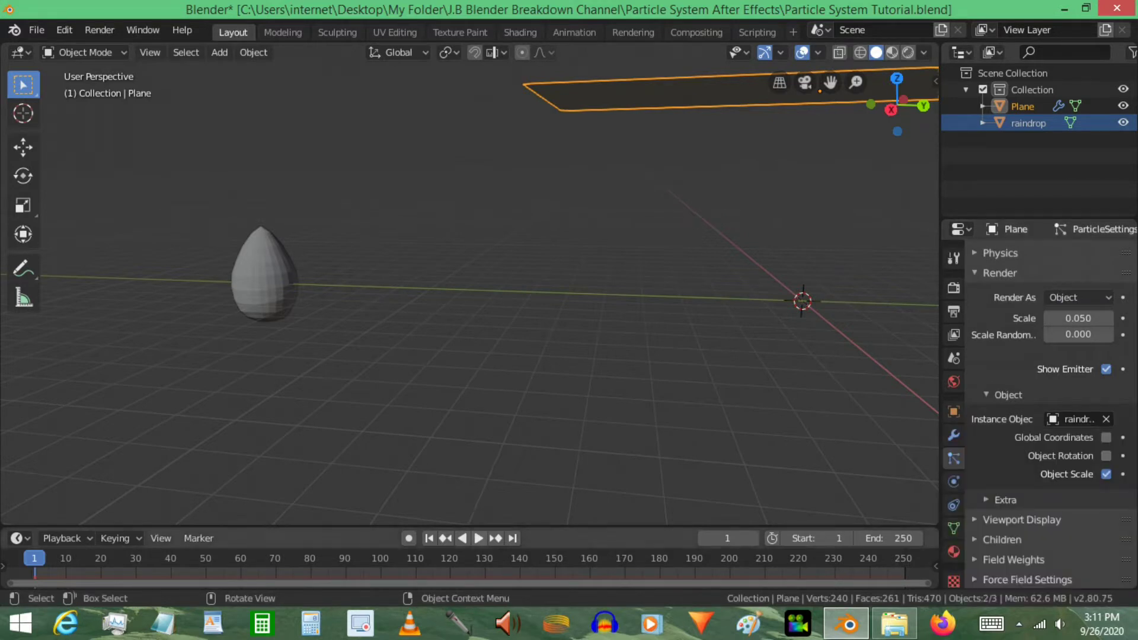
Play the animation to about frame 37 and examine the raindrop particles falling from the plane.
key(space)
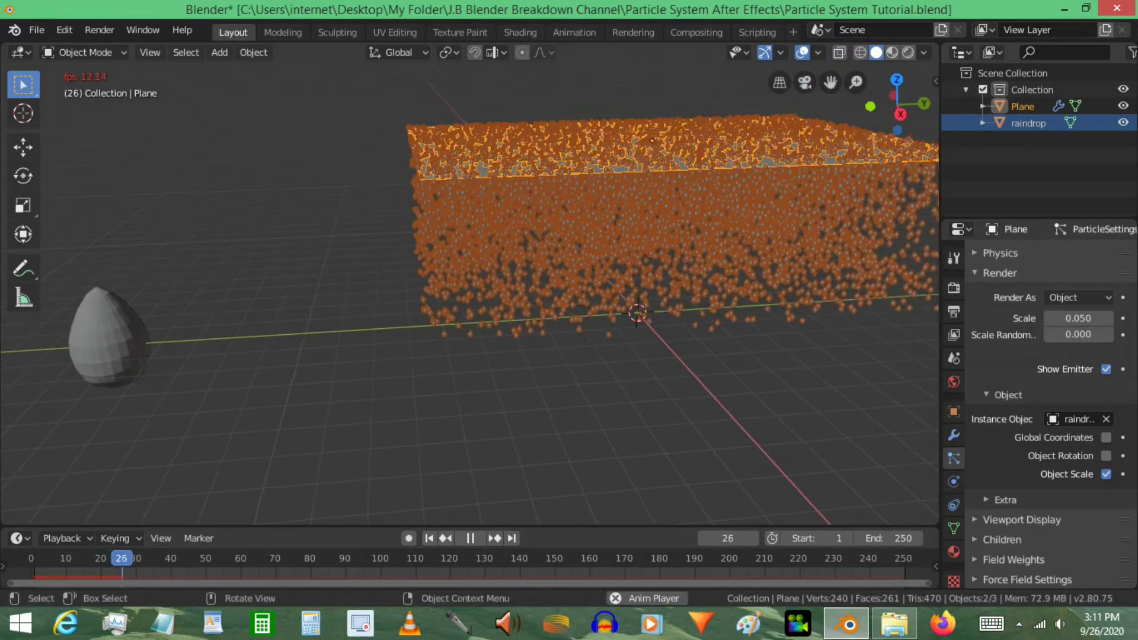
key(space)
scroll(468, 285, up, 5)
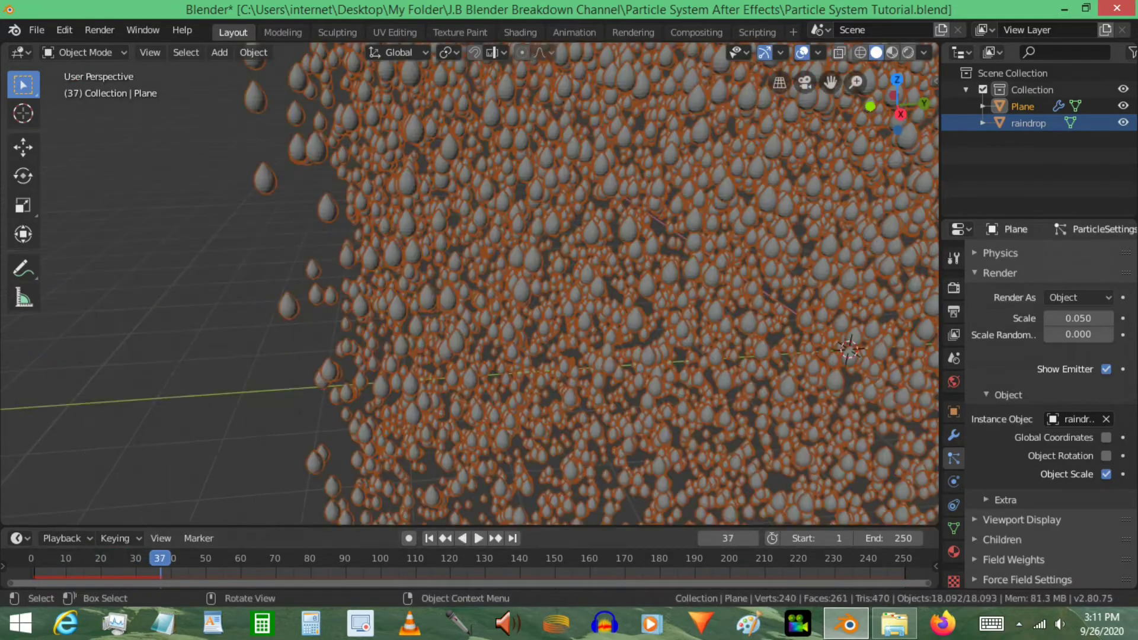
shift+middle_drag(469, 284, 705, 260)
scroll(468, 285, down, 4)
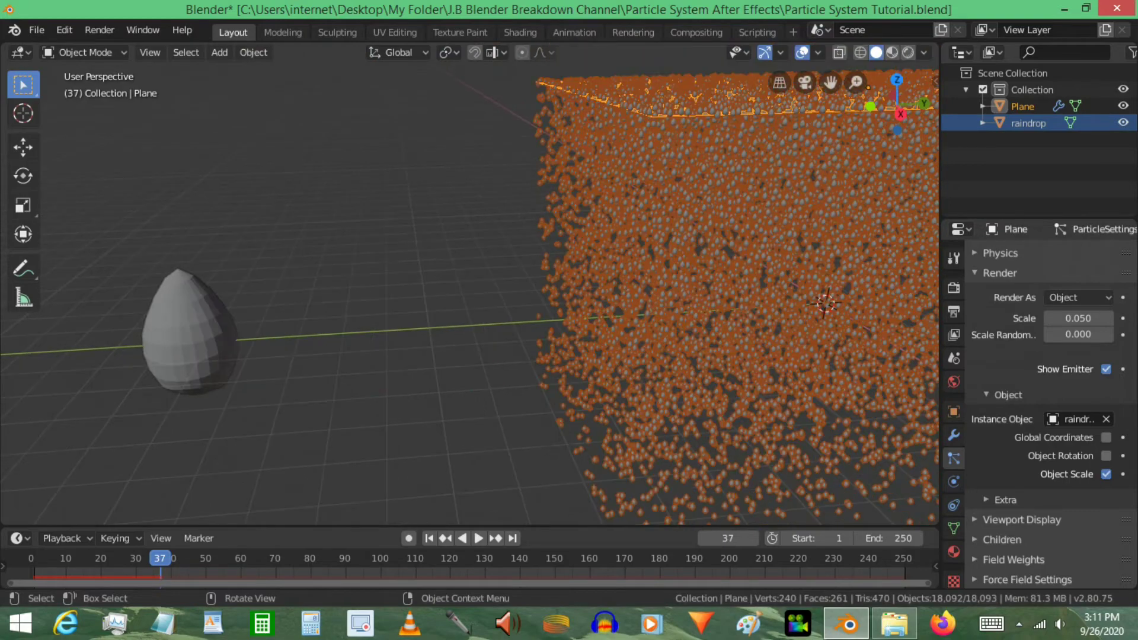
Shade the raindrop object smooth and scale it down so the particle drops become smaller.
click(191, 332)
right_click(157, 299)
click(156, 315)
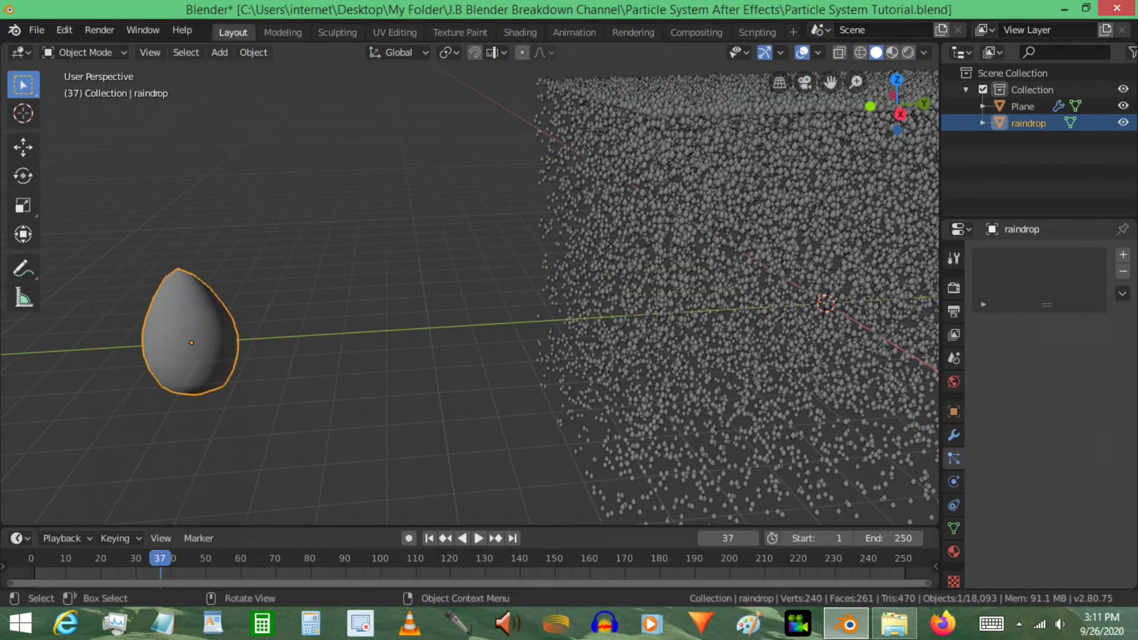
key(s)
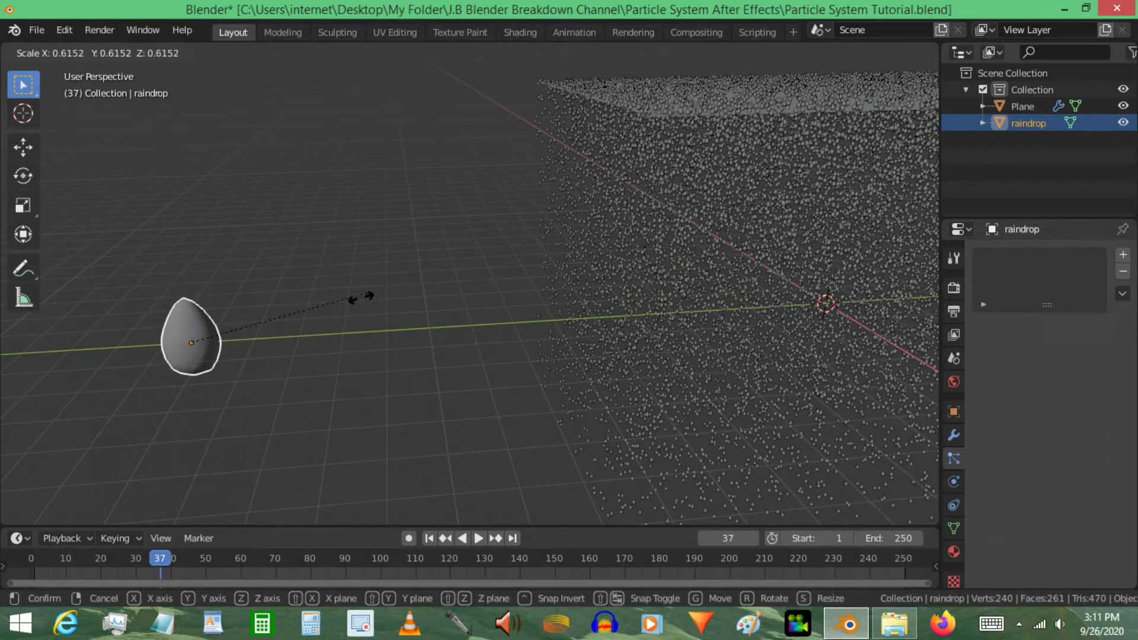
click(287, 329)
shift+middle_drag(468, 296, 255, 362)
middle_drag(255, 361, 320, 320)
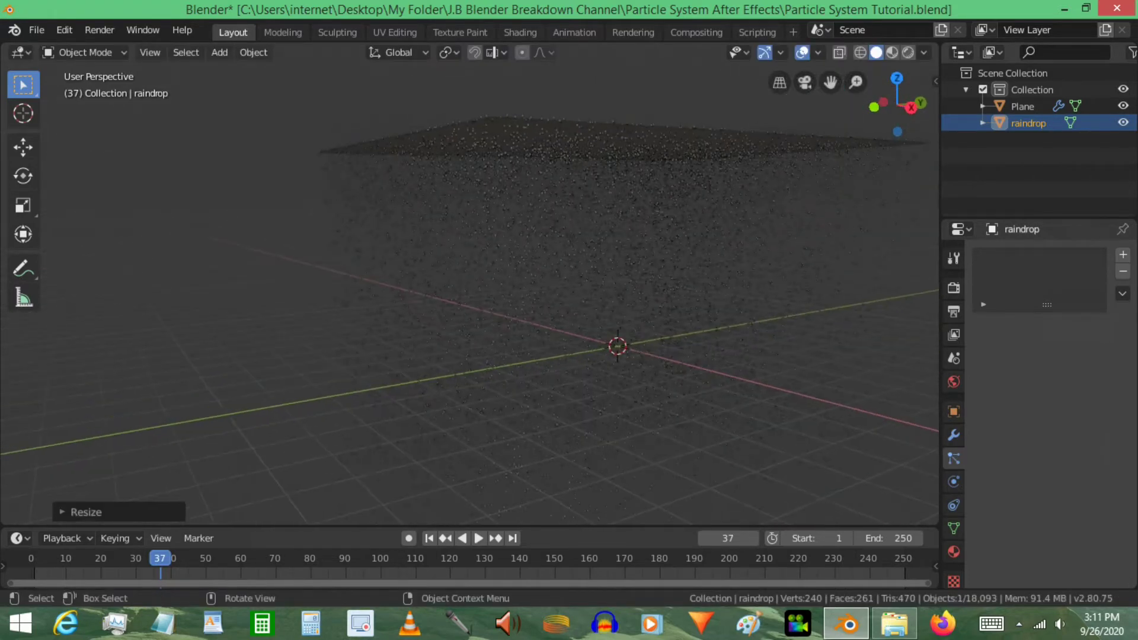
Add a camera, clear its rotation and rotate it 90° about the global X axis.
key(shift+a)
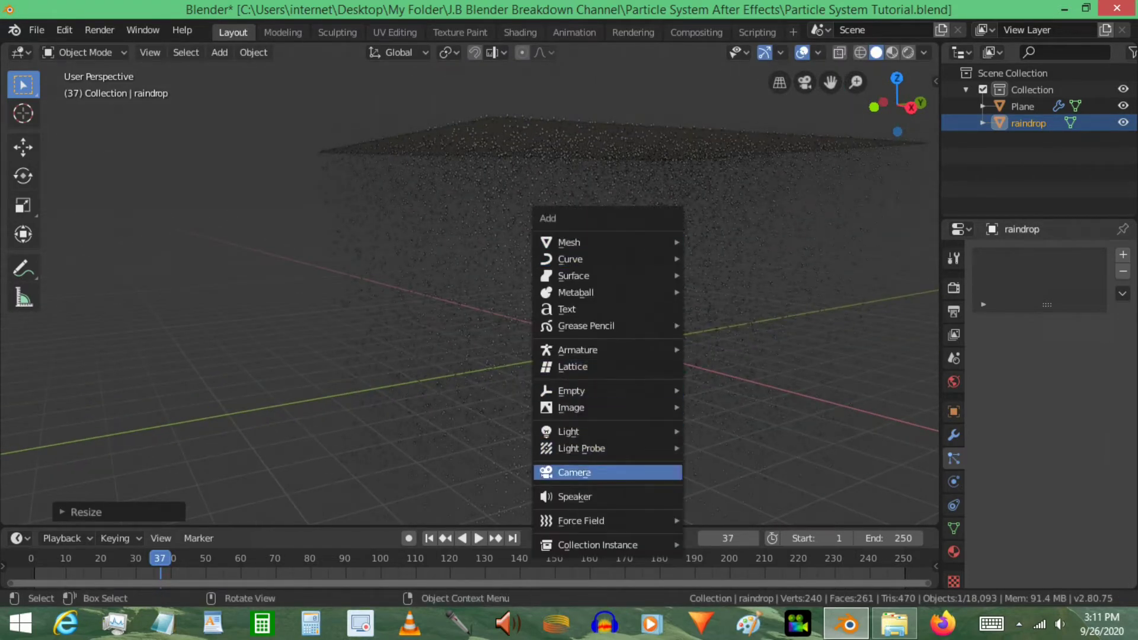
click(574, 473)
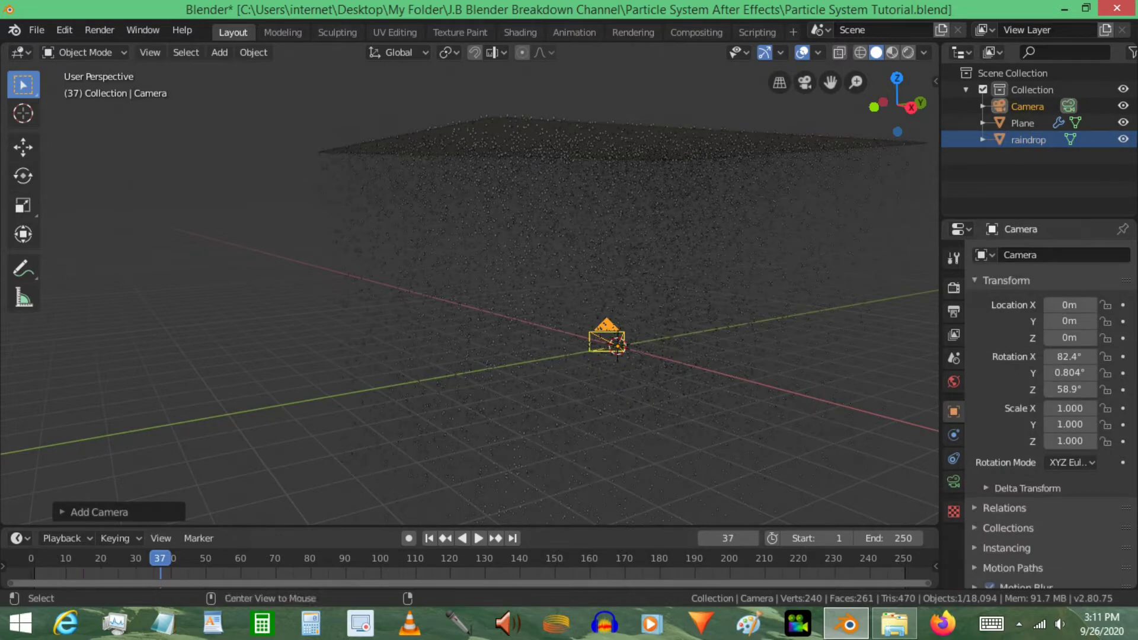
key(alt+r)
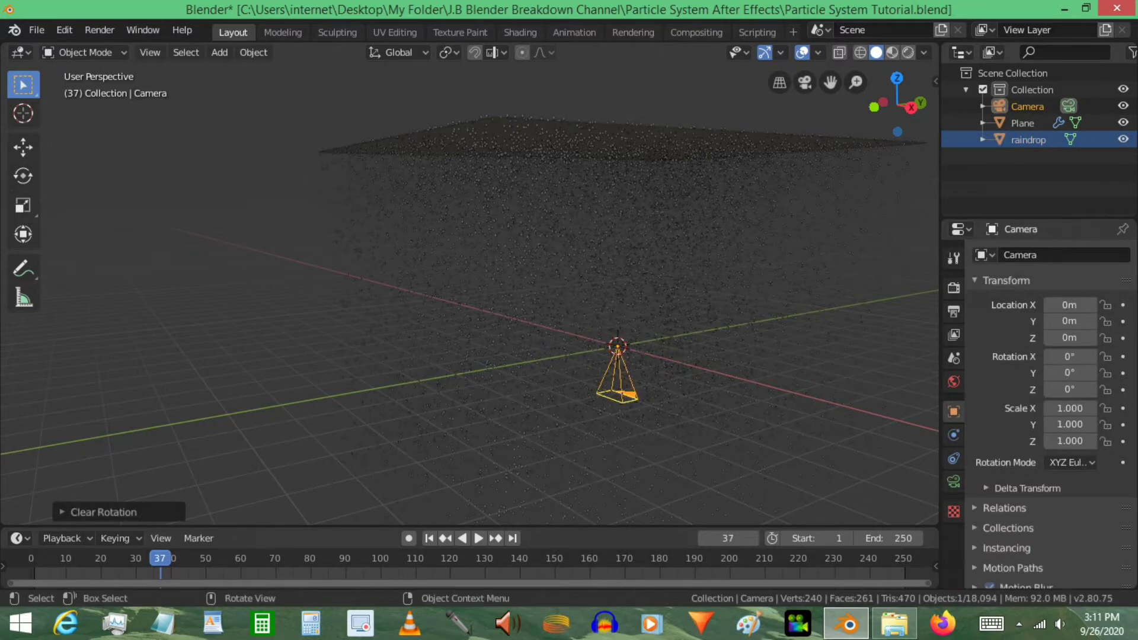
shift+middle_drag(582, 476, 527, 435)
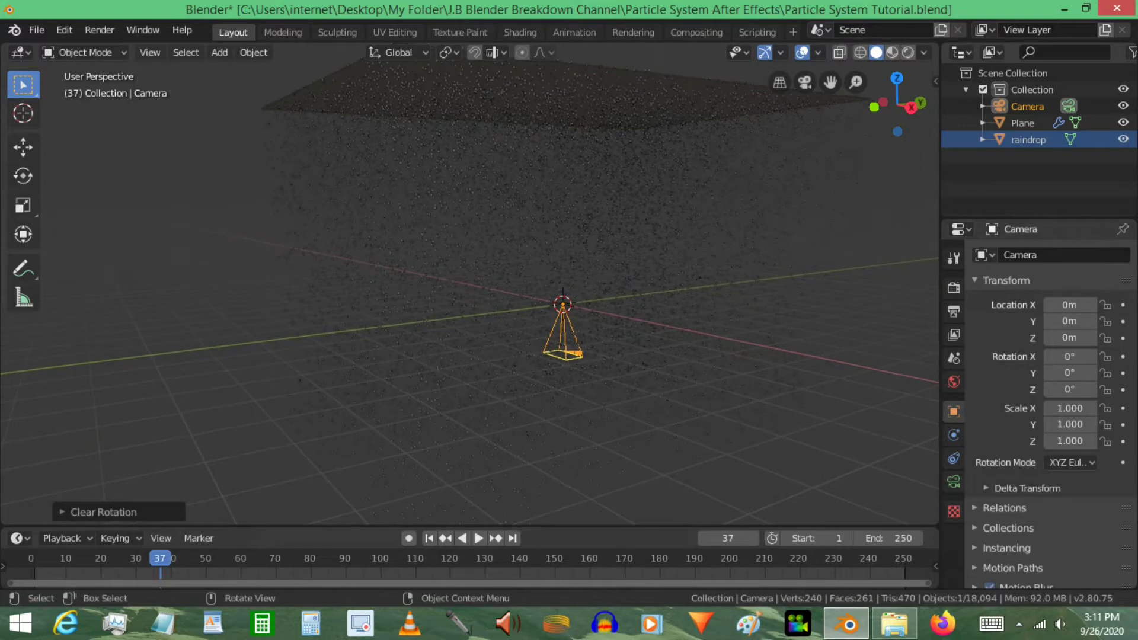
key(r)
key(x)
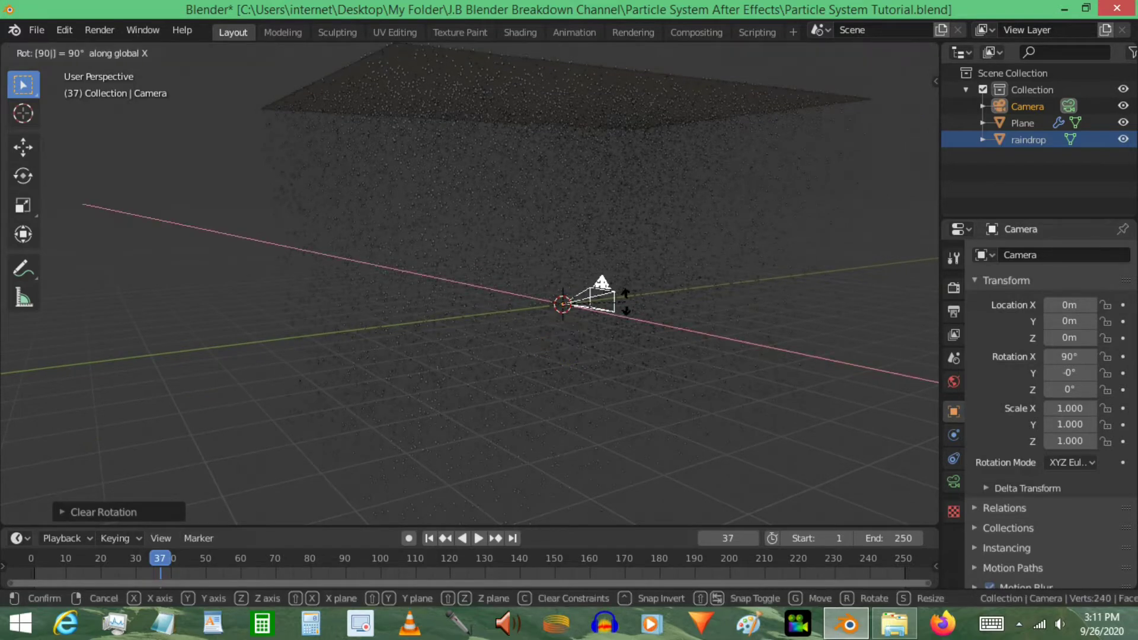
key(Return)
Move the camera back along the Y axis to about -11.57 m and frame the camera view.
key(g)
key(y)
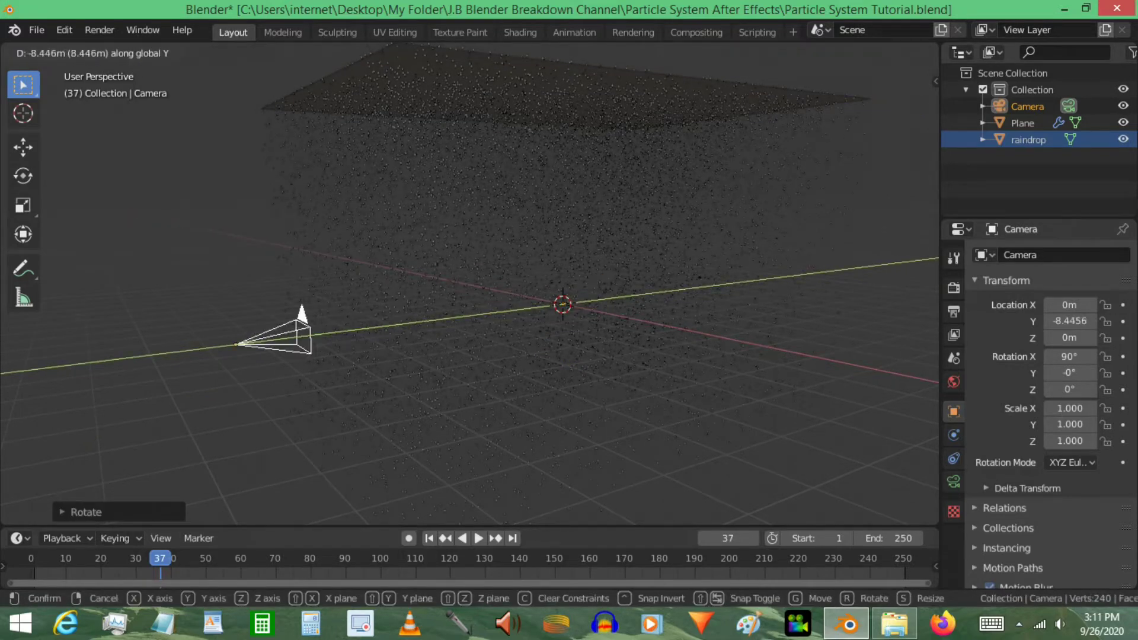
key(Return)
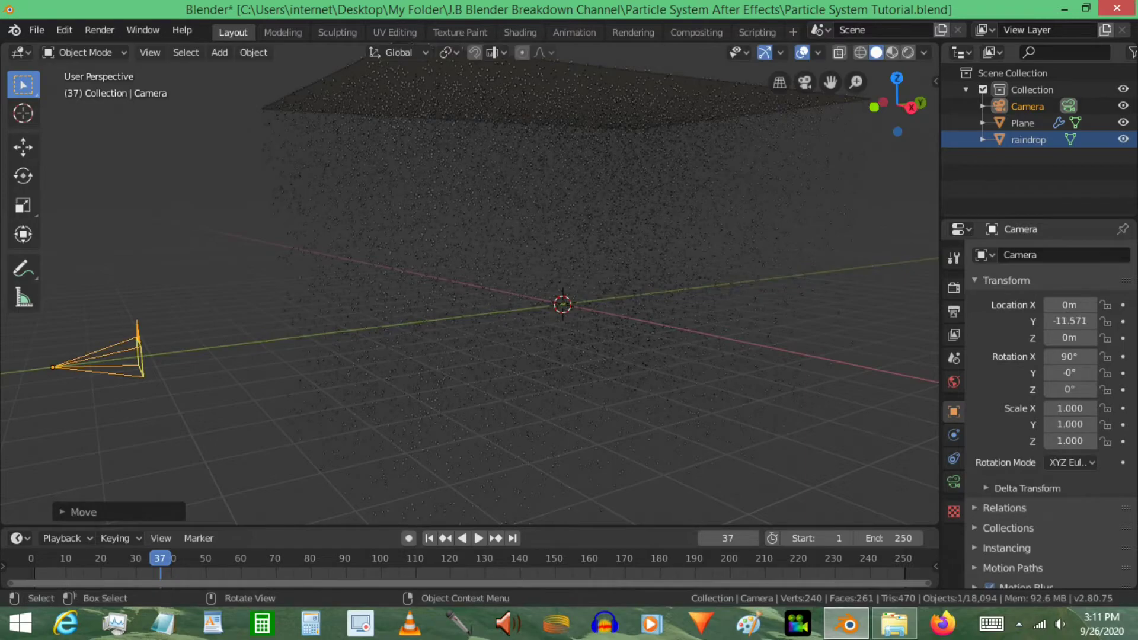
key(KP_0)
key(Home)
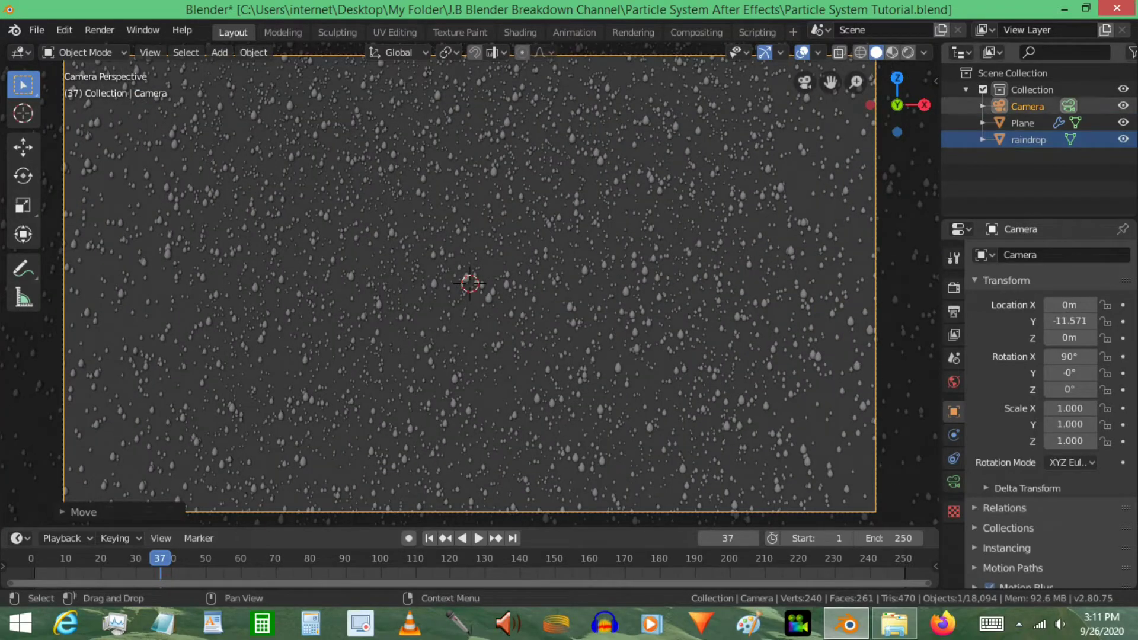
Move the camera farther back along the Y axis to about -15.9 m.
click(1027, 106)
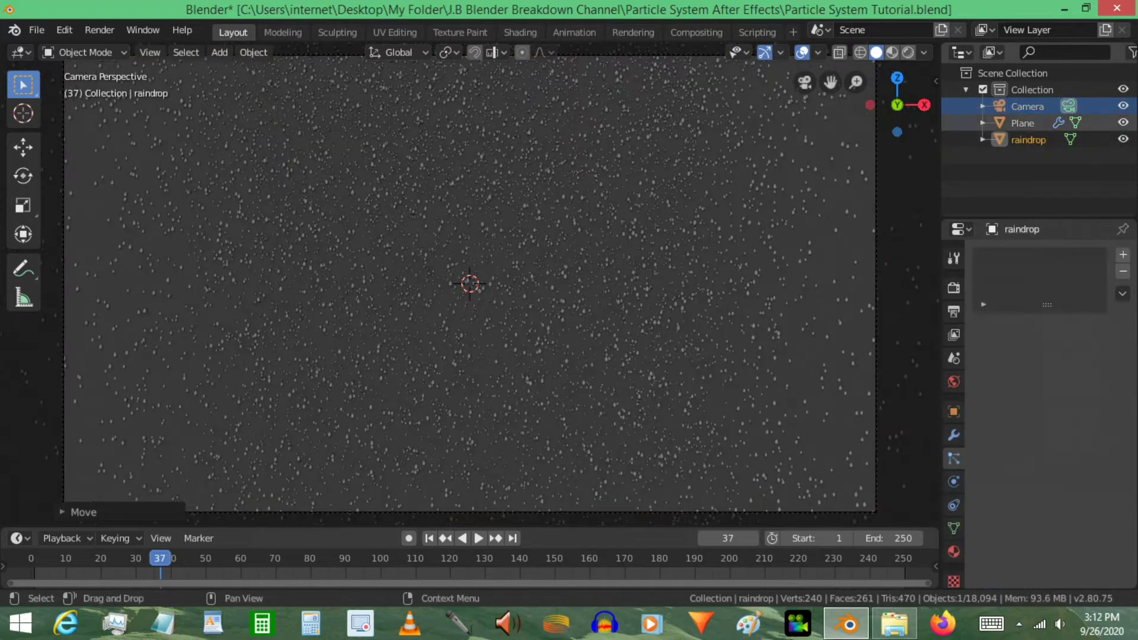
click(1026, 106)
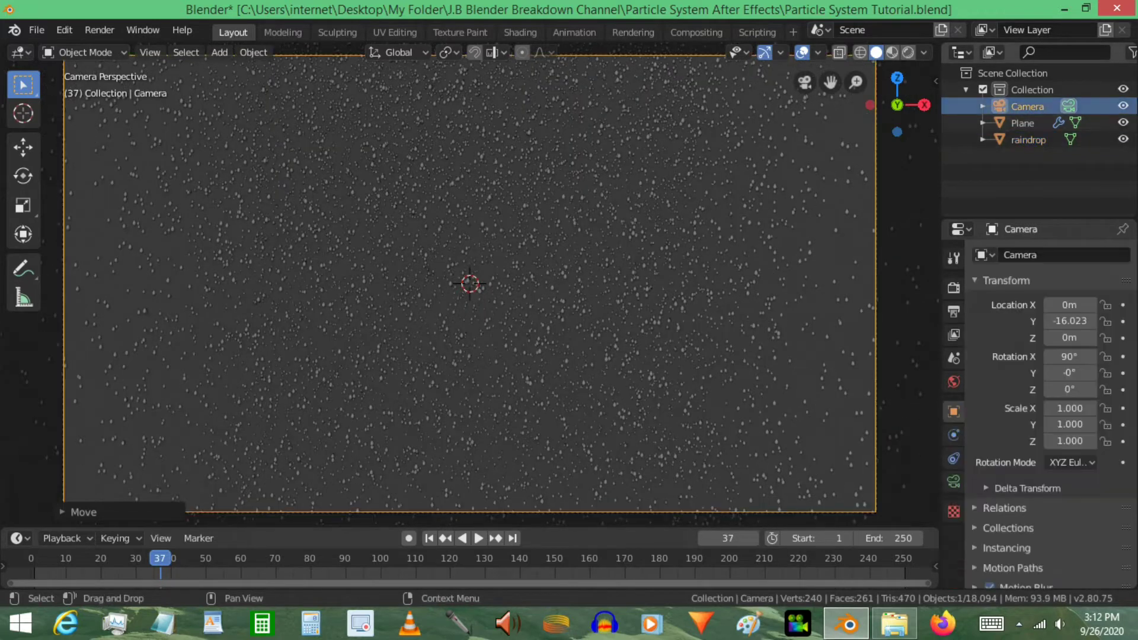
key(g)
key(y)
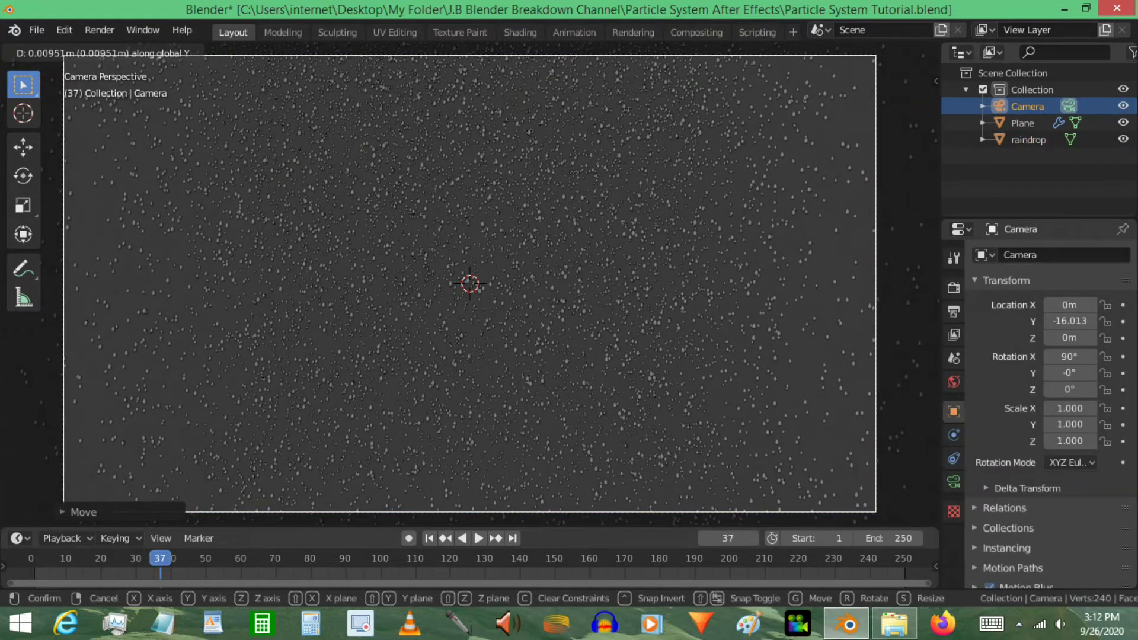
key(Return)
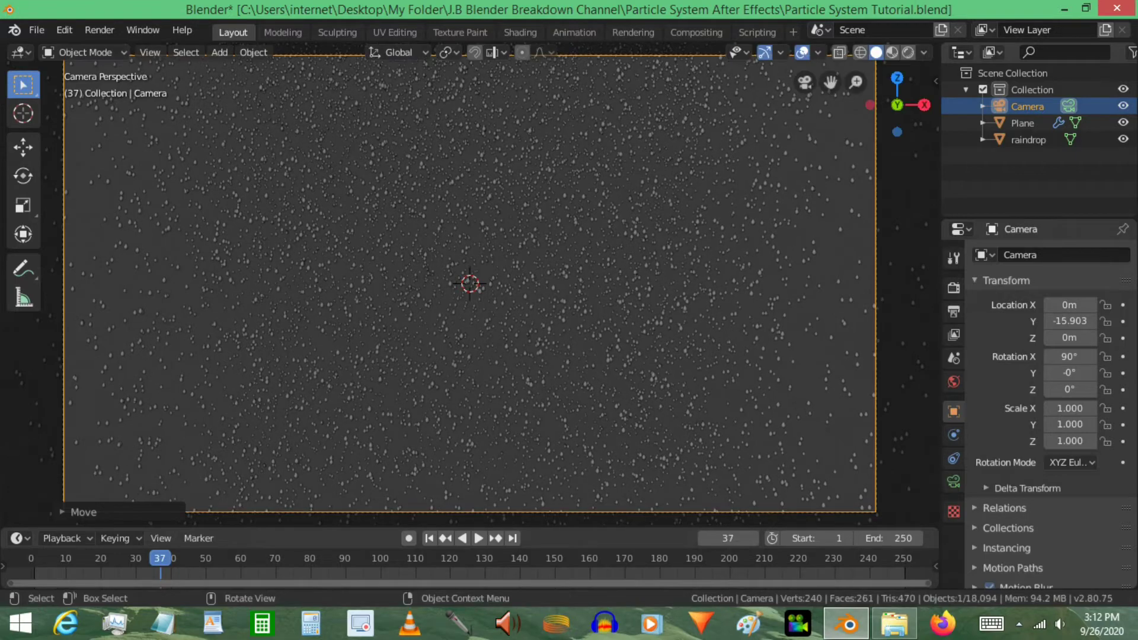
Leave the camera view and import soft-cloudy-sky-landscape-patternpictures-4509-1600x1063.jpg as an image plane.
key(KP_0)
middle_drag(622, 232, 656, 218)
scroll(624, 263, up, 4)
key(shift+a)
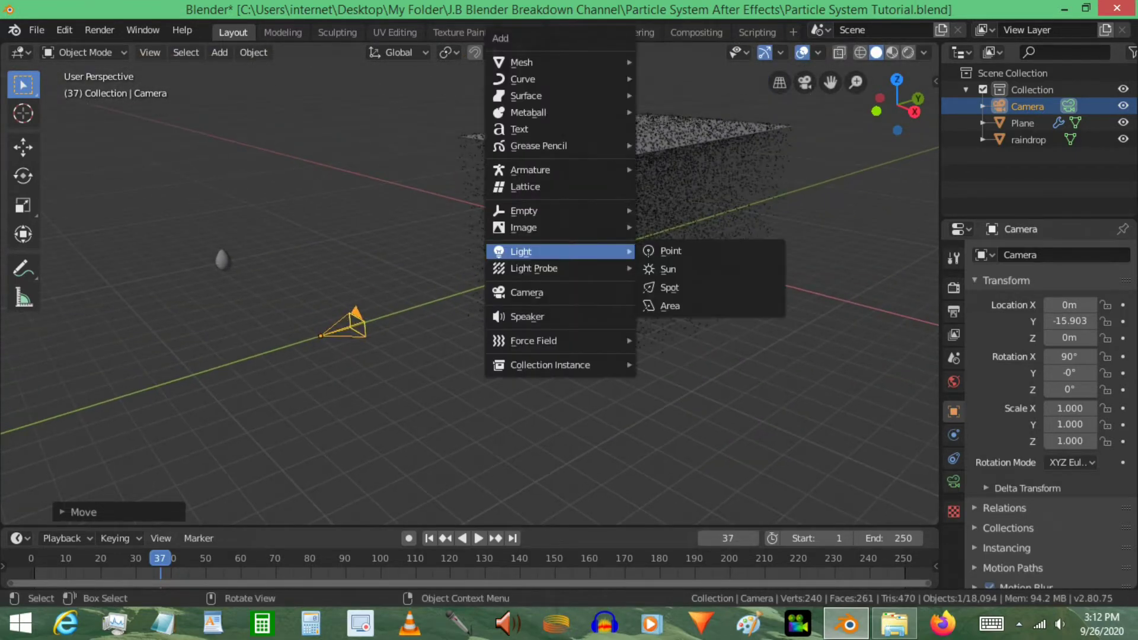
mouse_move(523, 228)
click(682, 261)
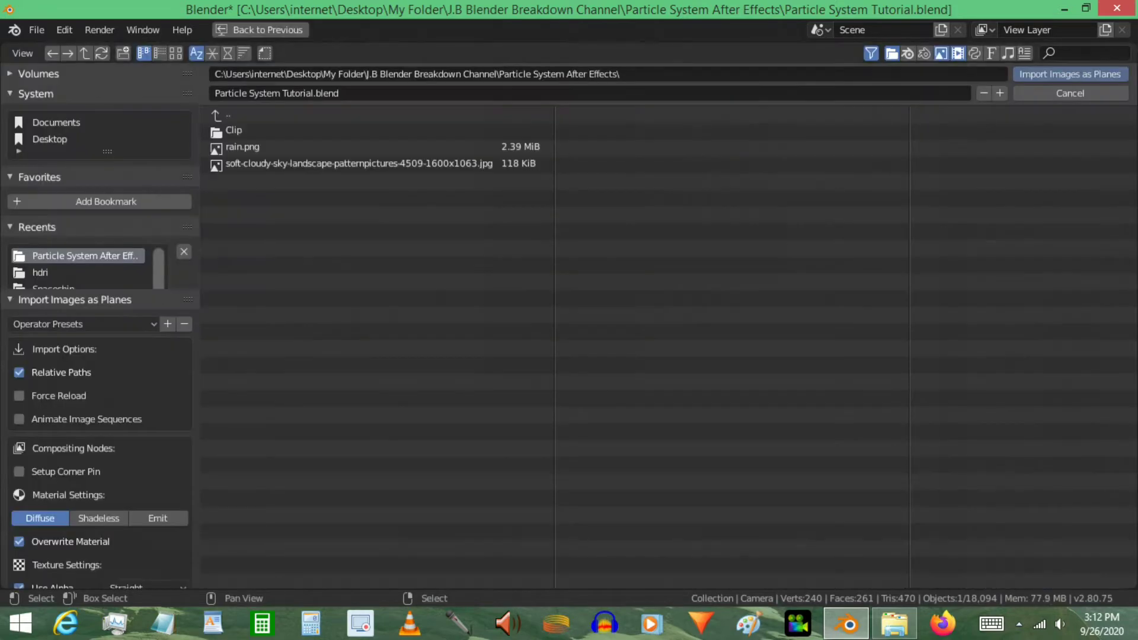
double_click(358, 164)
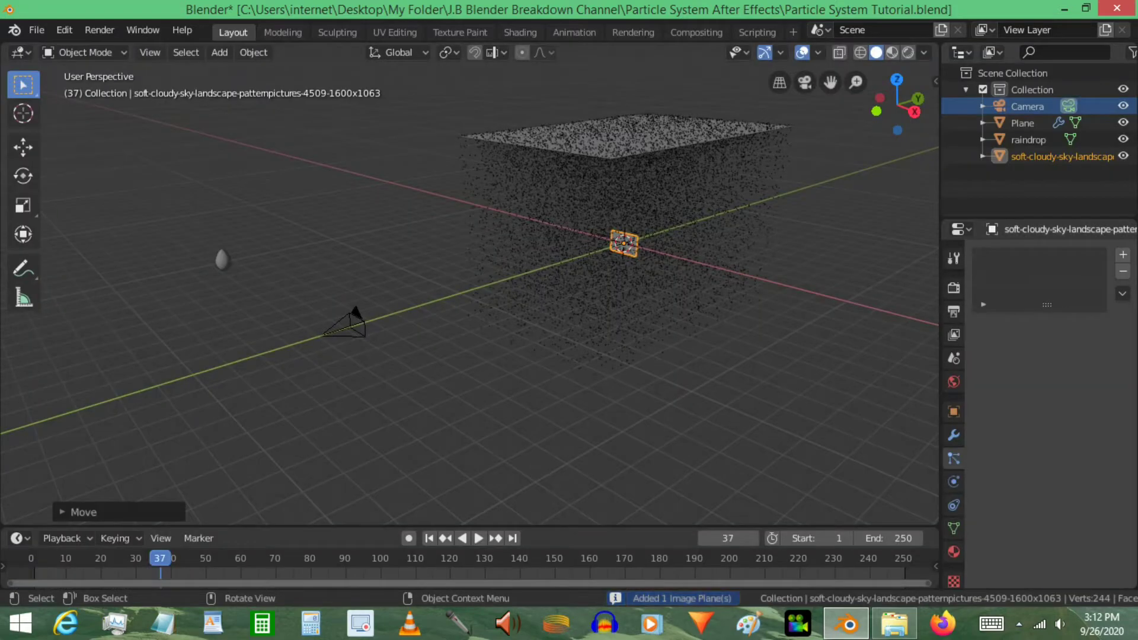
Enlarge the sky image plane and move it along the Y axis to behind the rain.
scroll(470, 284, up, 4)
shift+middle_drag(470, 284, 369, 320)
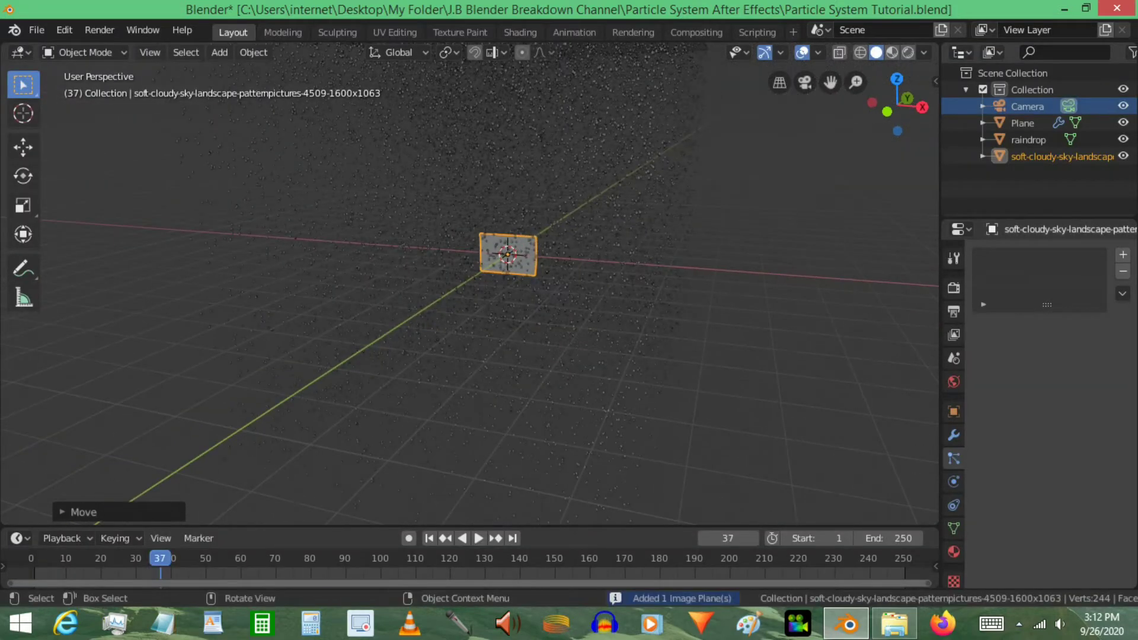
key(s)
key(Return)
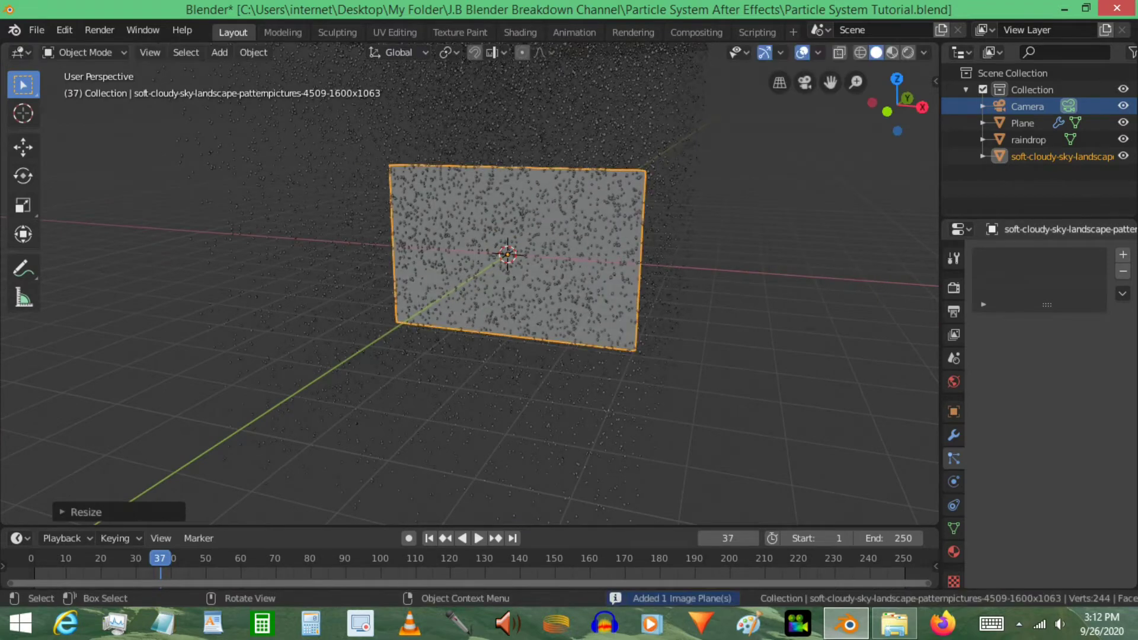
key(g)
key(y)
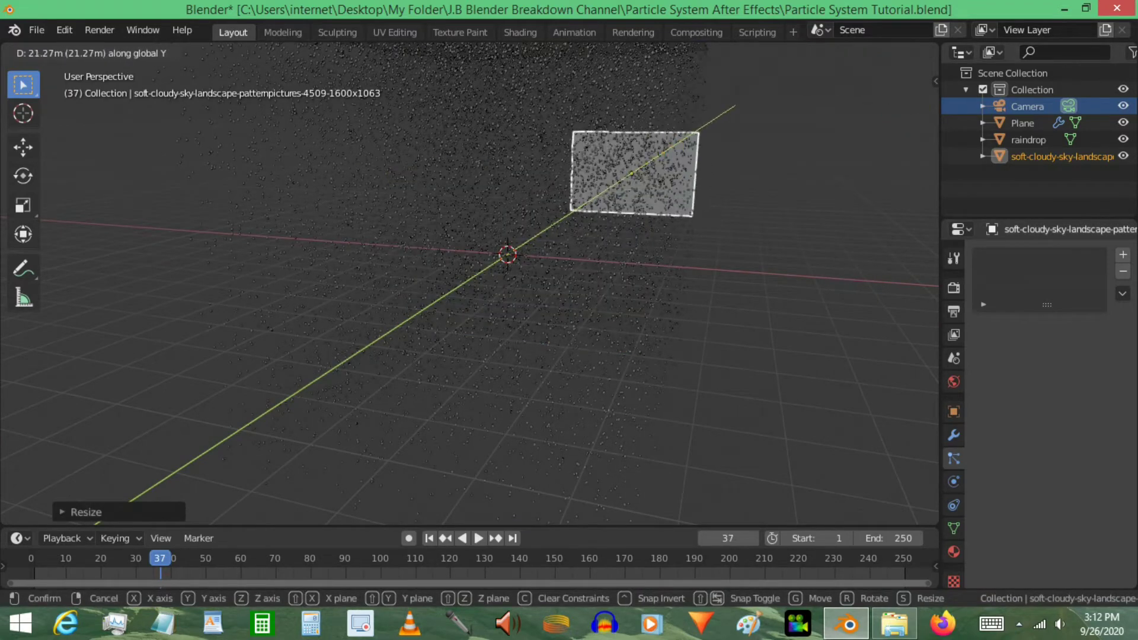
key(Return)
Scale up the sky image plane in camera view until it fills the whole camera frame.
key(KP_0)
key(s)
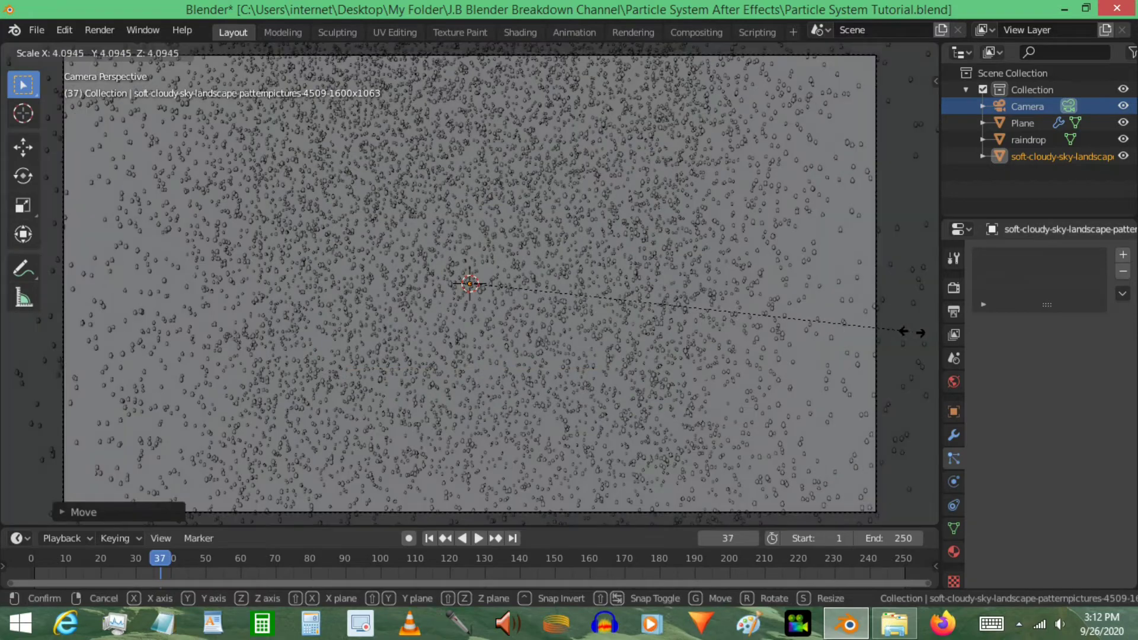
click(808, 332)
middle_drag(808, 333, 528, 346)
scroll(469, 285, down, 4)
shift+middle_drag(563, 304, 417, 296)
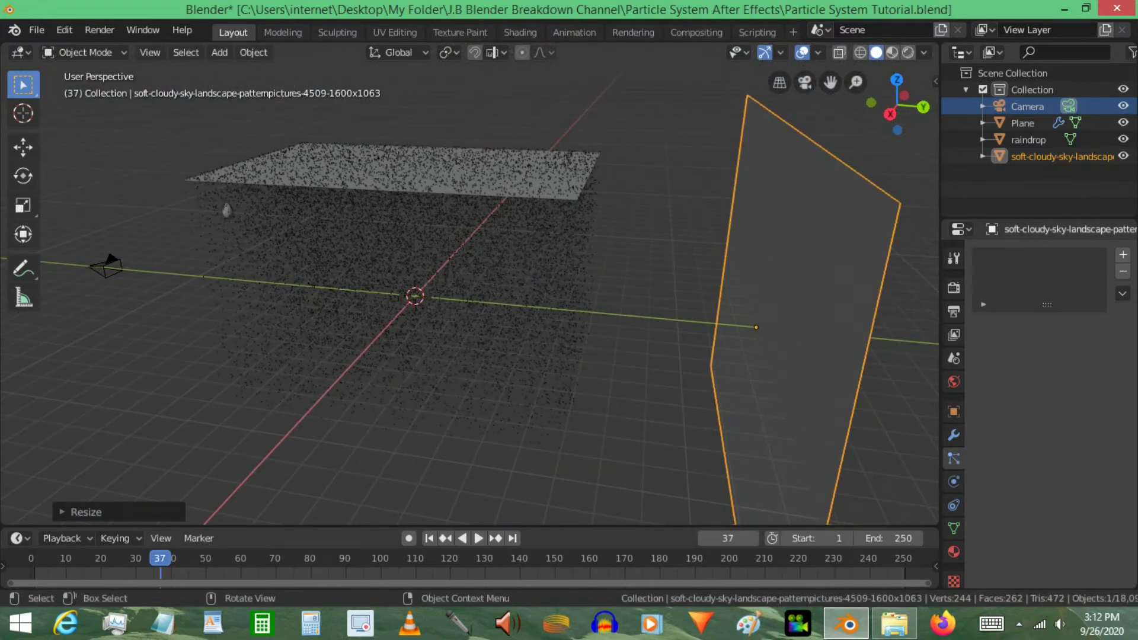
Return to the camera view and switch the viewport shading to Rendered.
key(KP_0)
key(z)
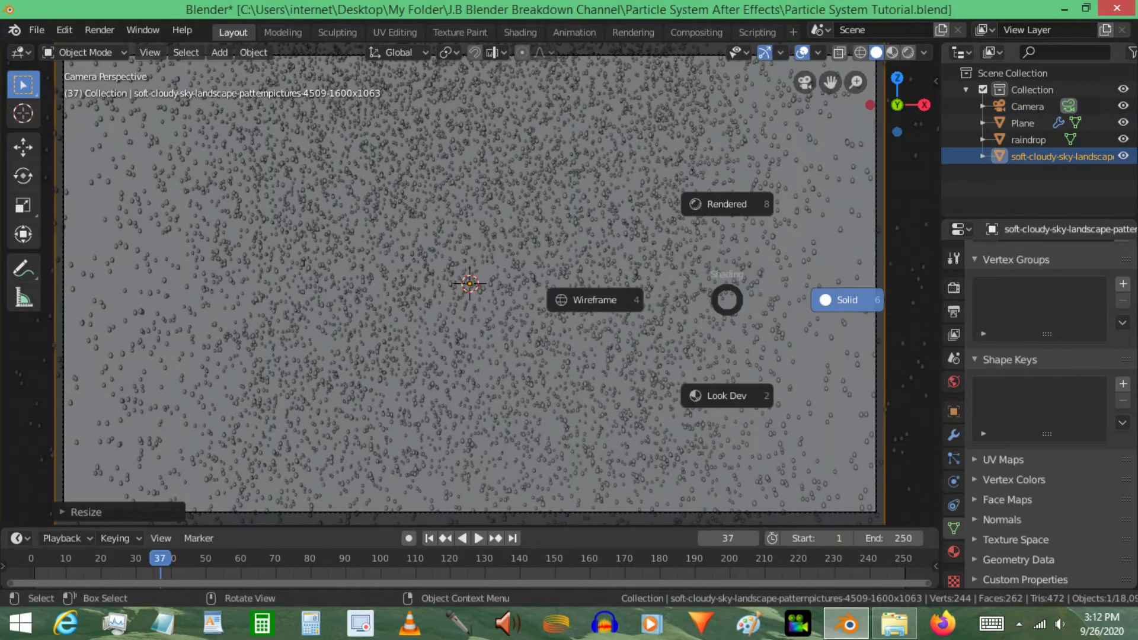
click(723, 203)
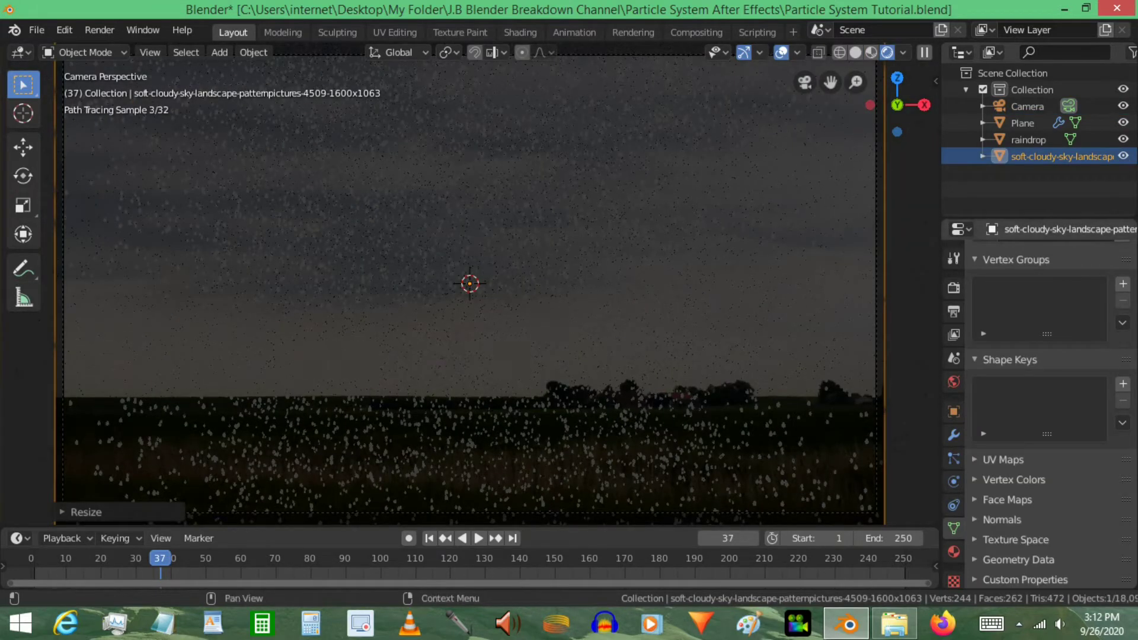
Set the world color to an Environment Texture using autumn_forest_02_2k.hdr from the hdri folder.
click(954, 381)
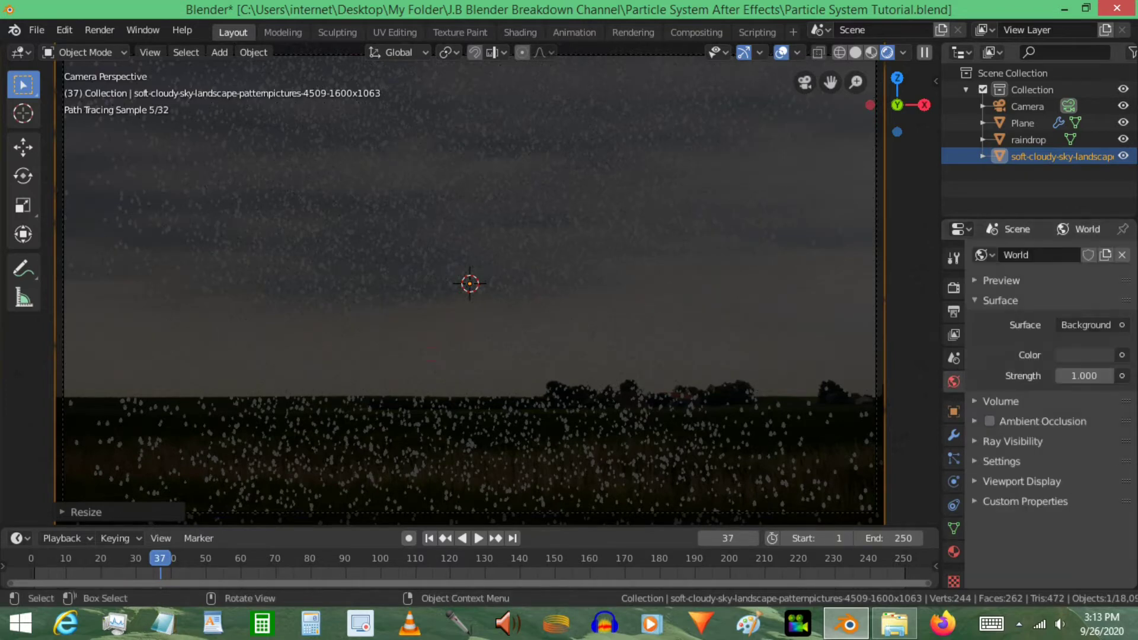
click(1121, 355)
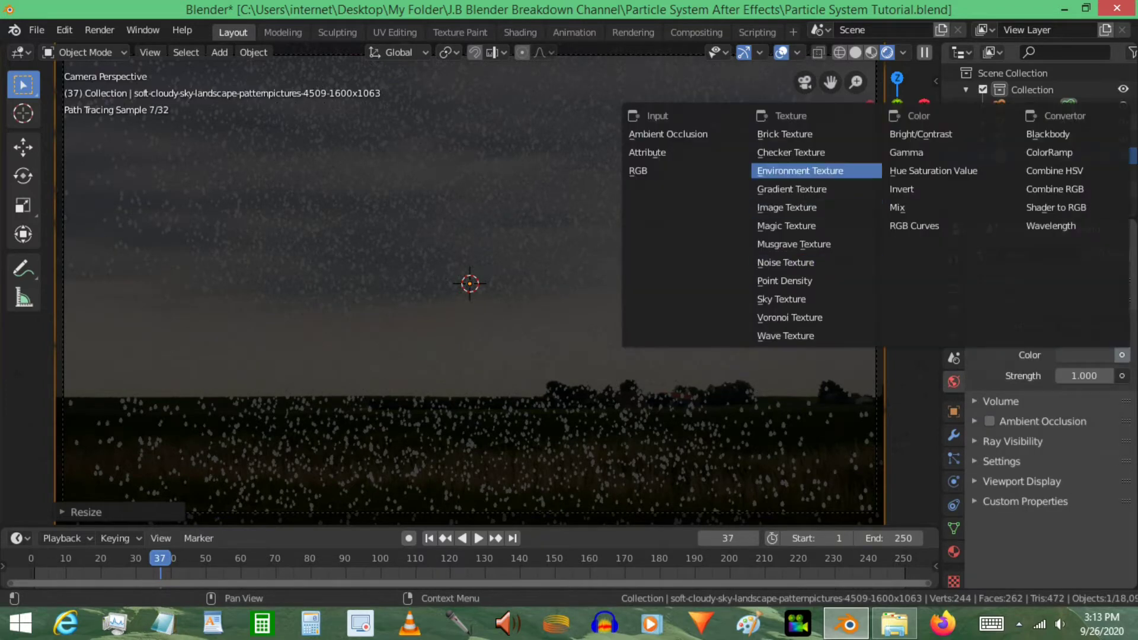
click(800, 170)
click(1094, 393)
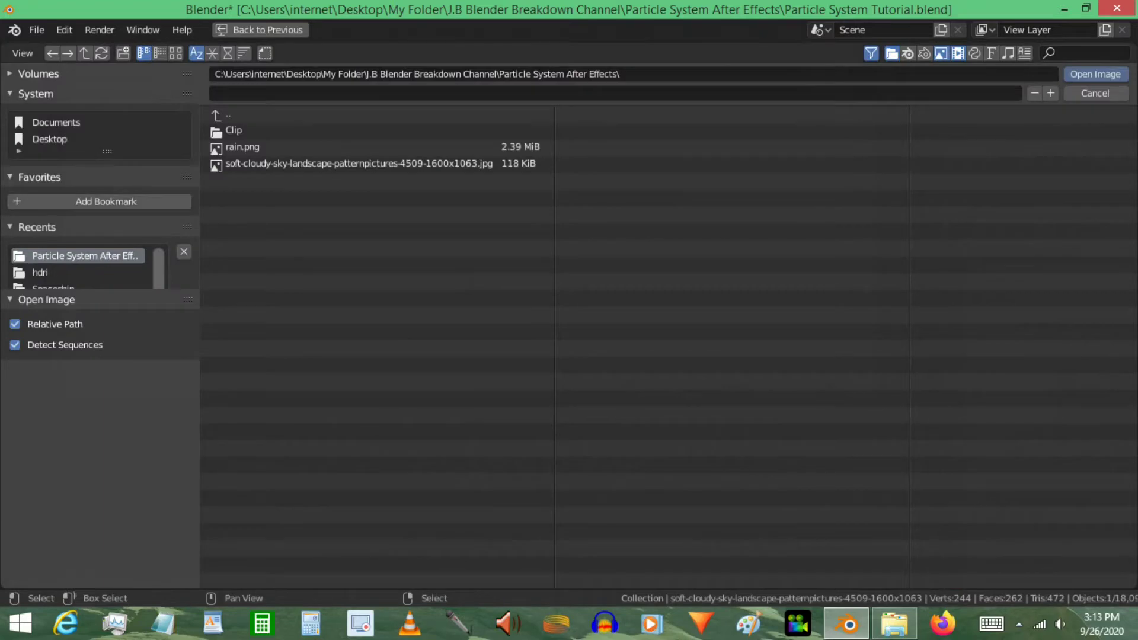
scroll(107, 205, down, 5)
scroll(78, 189, up, 2)
click(78, 206)
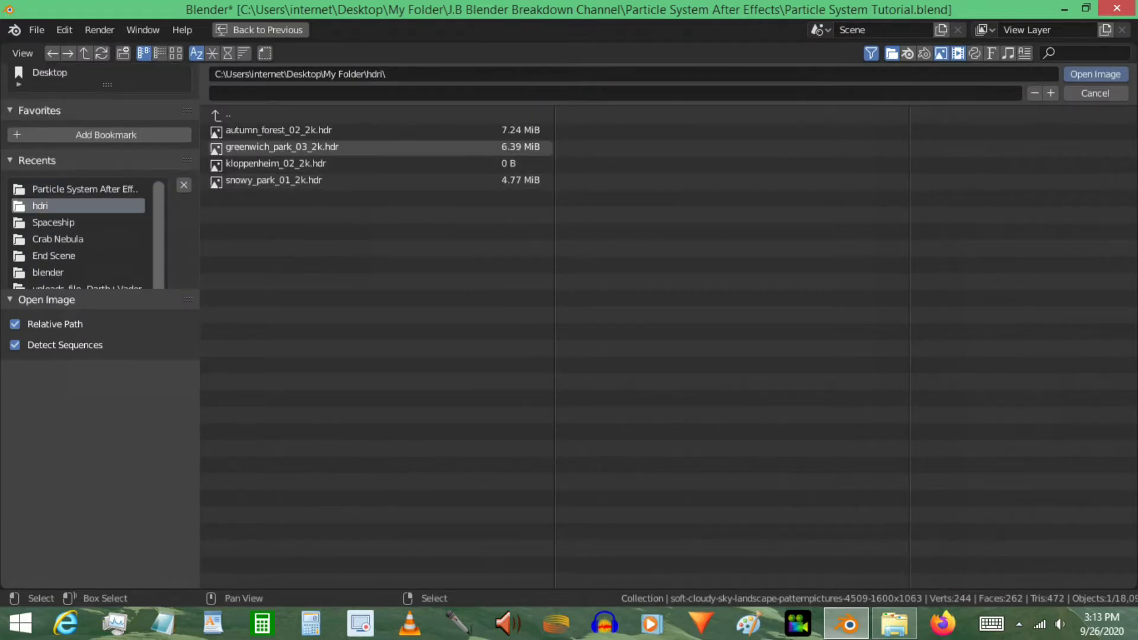
click(278, 129)
key(Return)
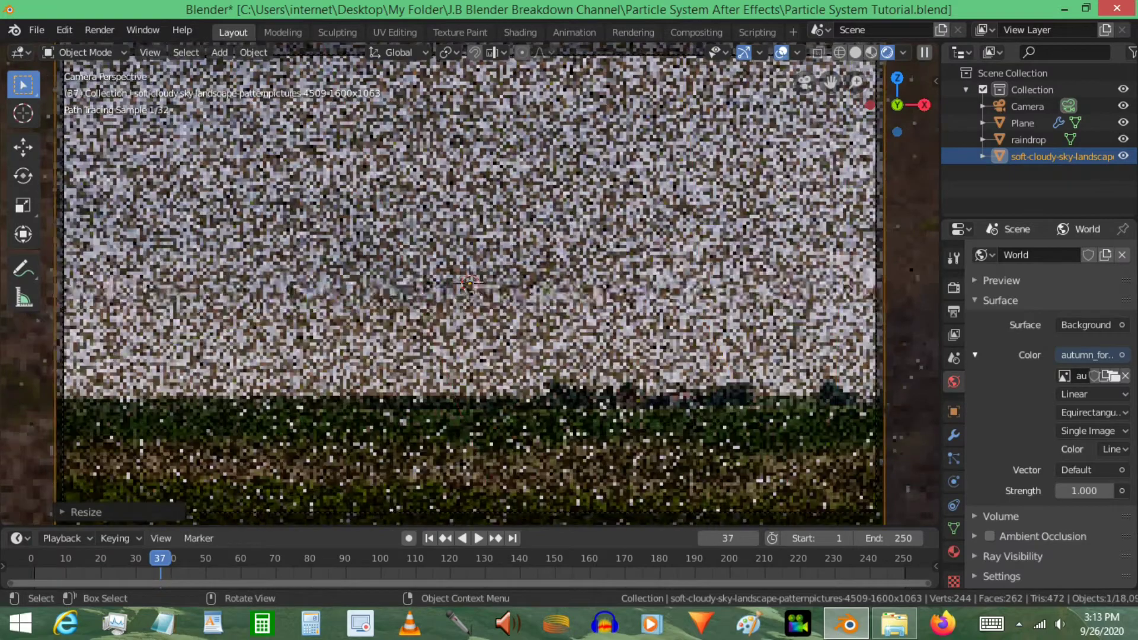
Set the world background strength to 0.4 and return to the camera view.
middle_drag(237, 331, 293, 266)
click(1083, 490)
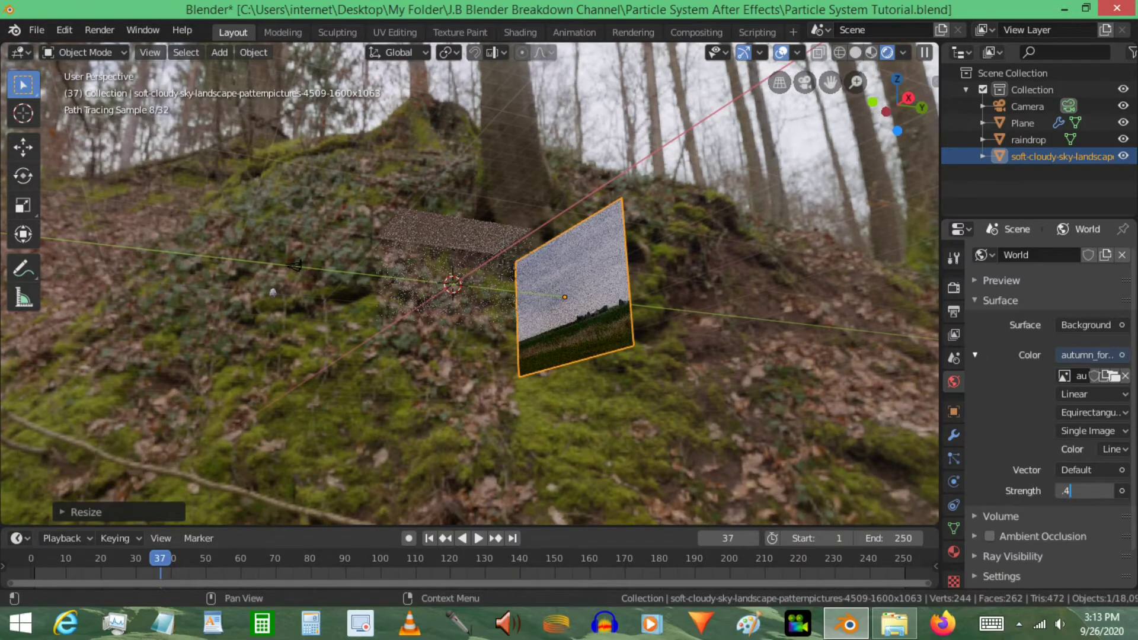
key(Return)
key(KP_0)
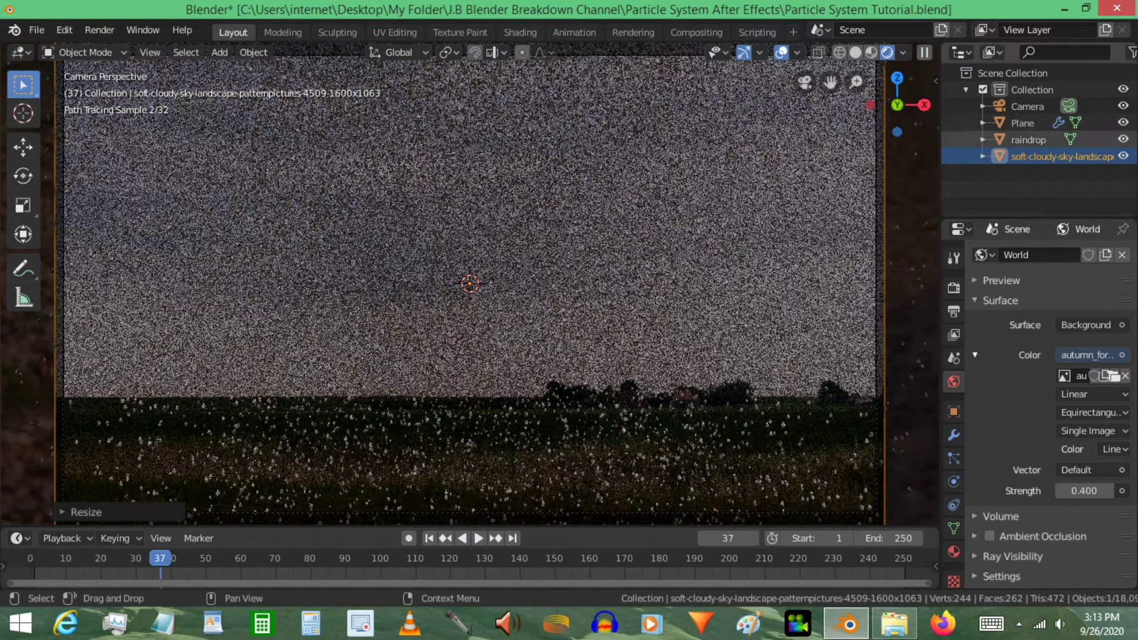
Create a new material with a Principled BSDF surface on the raindrop object.
click(1029, 139)
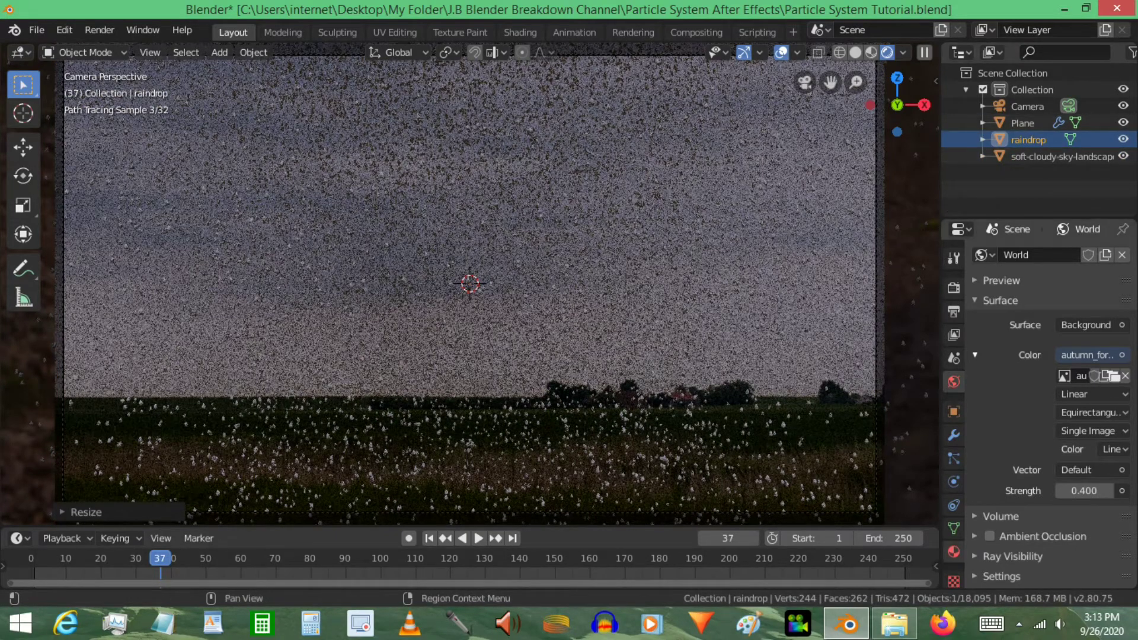
click(954, 551)
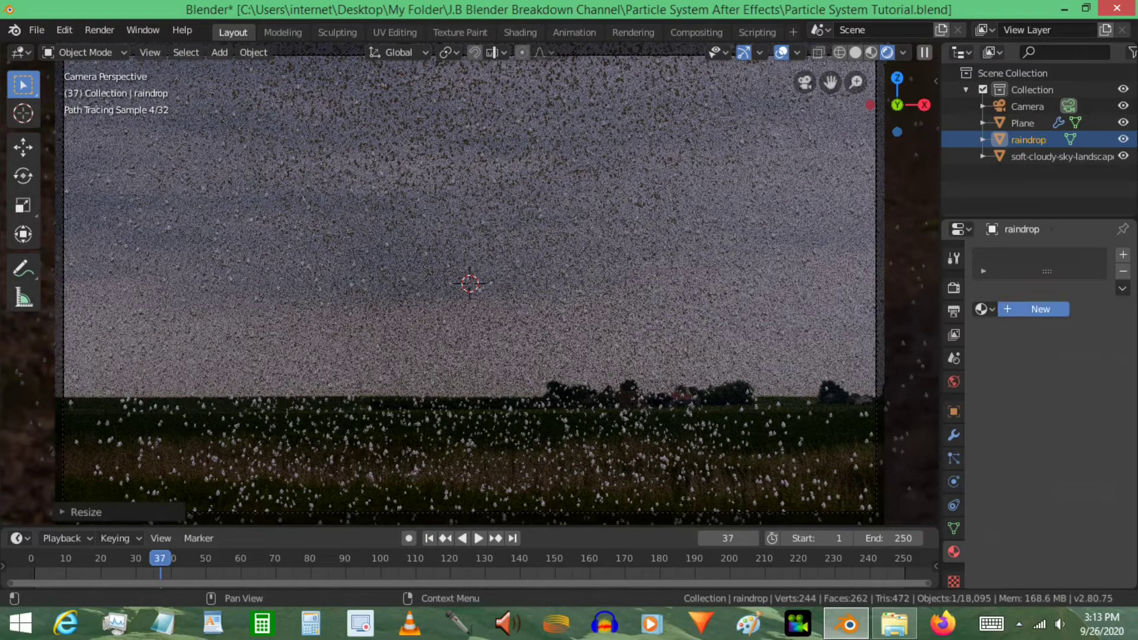
click(1033, 309)
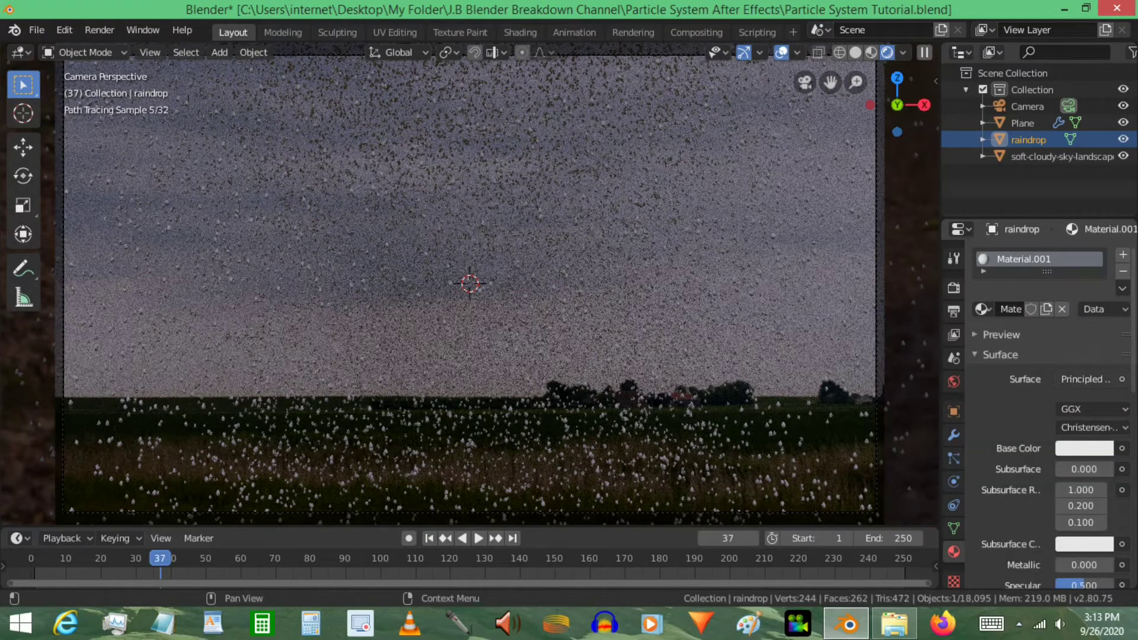
click(1085, 379)
click(932, 158)
scroll(1049, 415, down, 3)
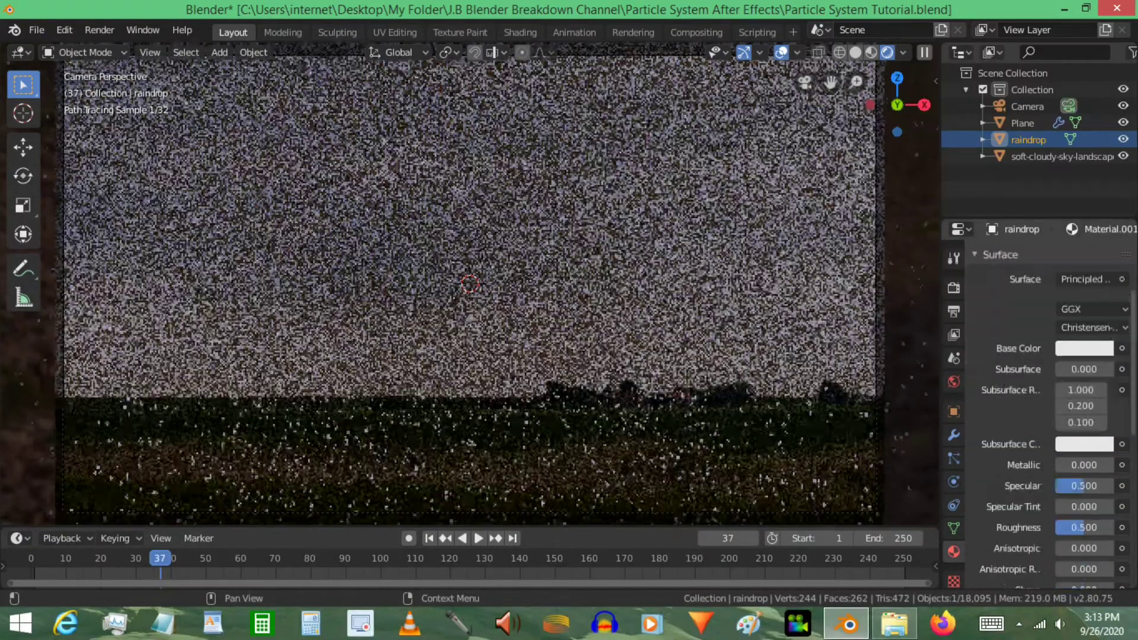
Set the raindrop material's metallic to 1.0 and roughness to 0, and darken its base color to dark grey.
drag(1067, 465, 1126, 465)
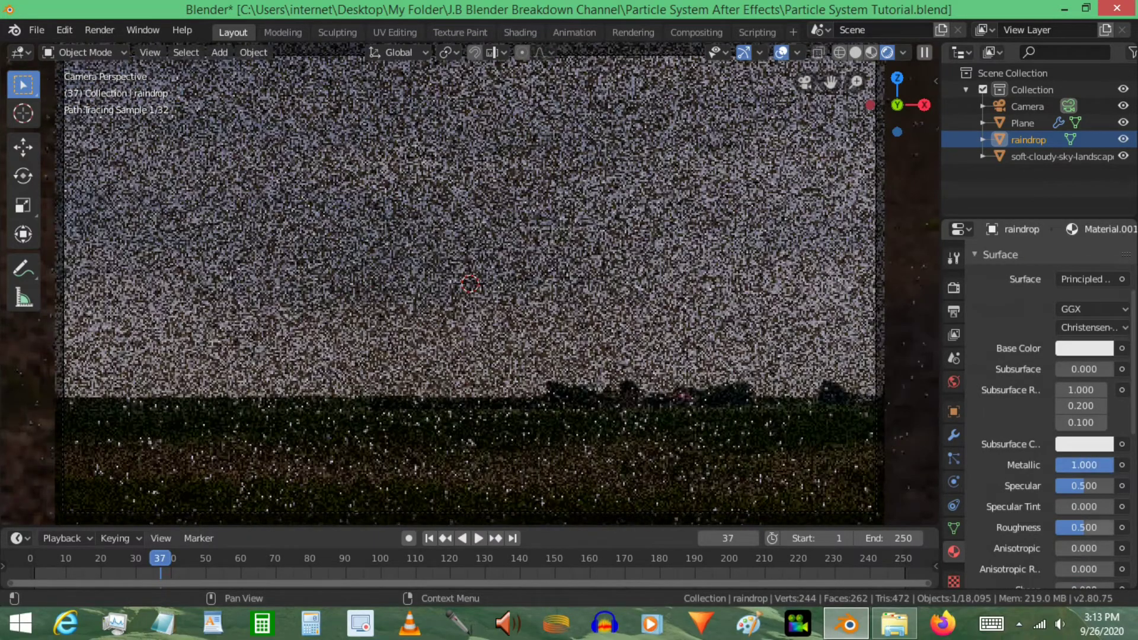
drag(1085, 527, 1055, 527)
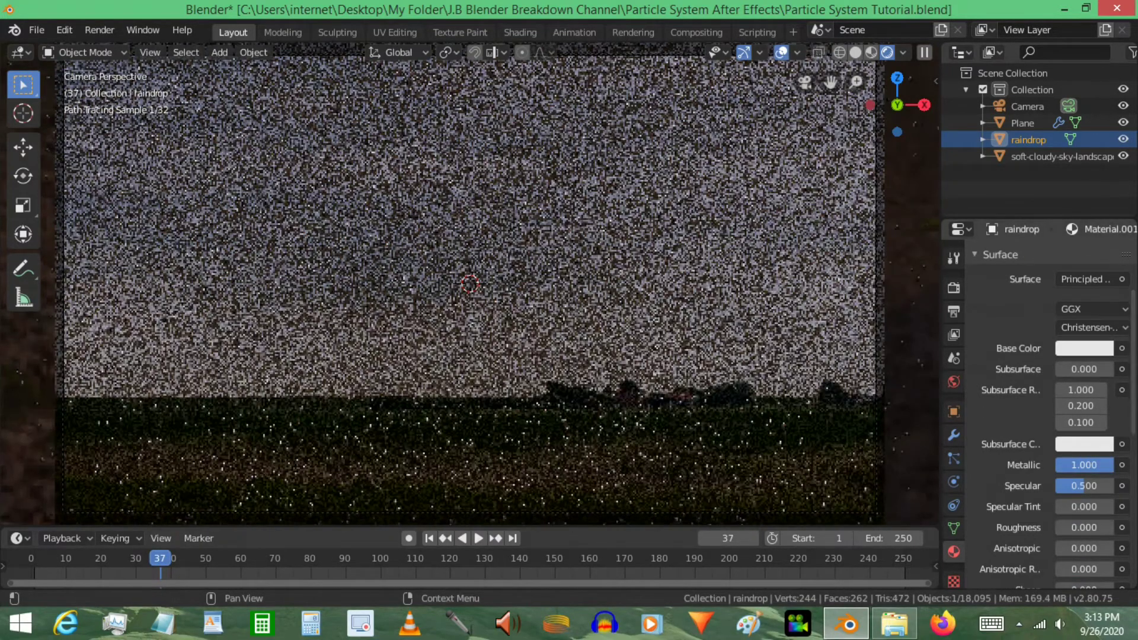
click(1083, 348)
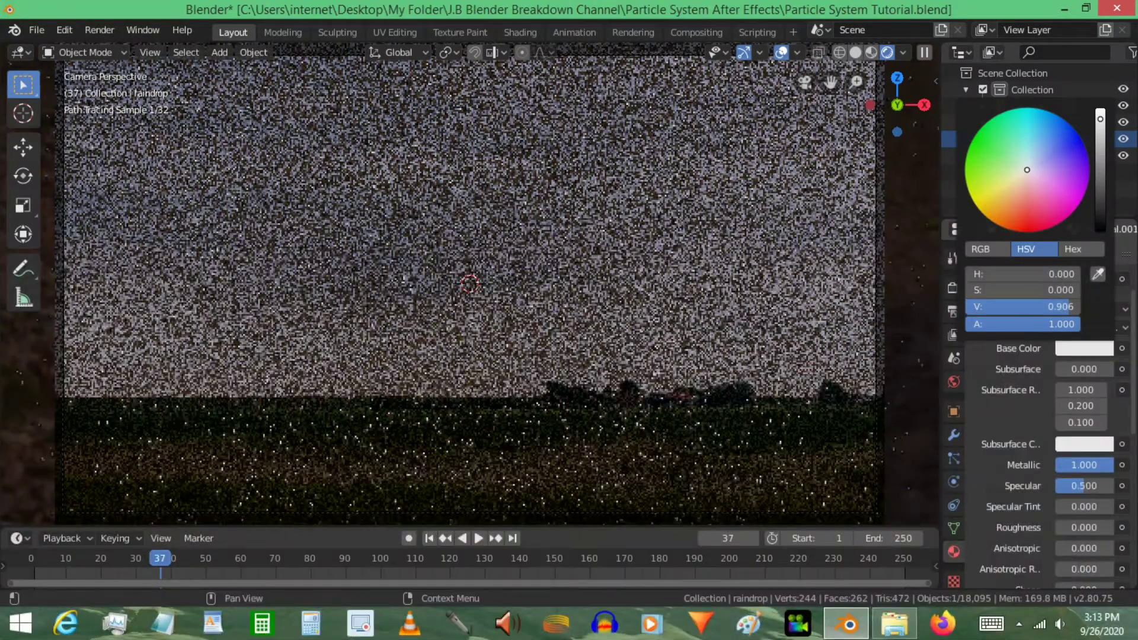
drag(1100, 118, 1100, 201)
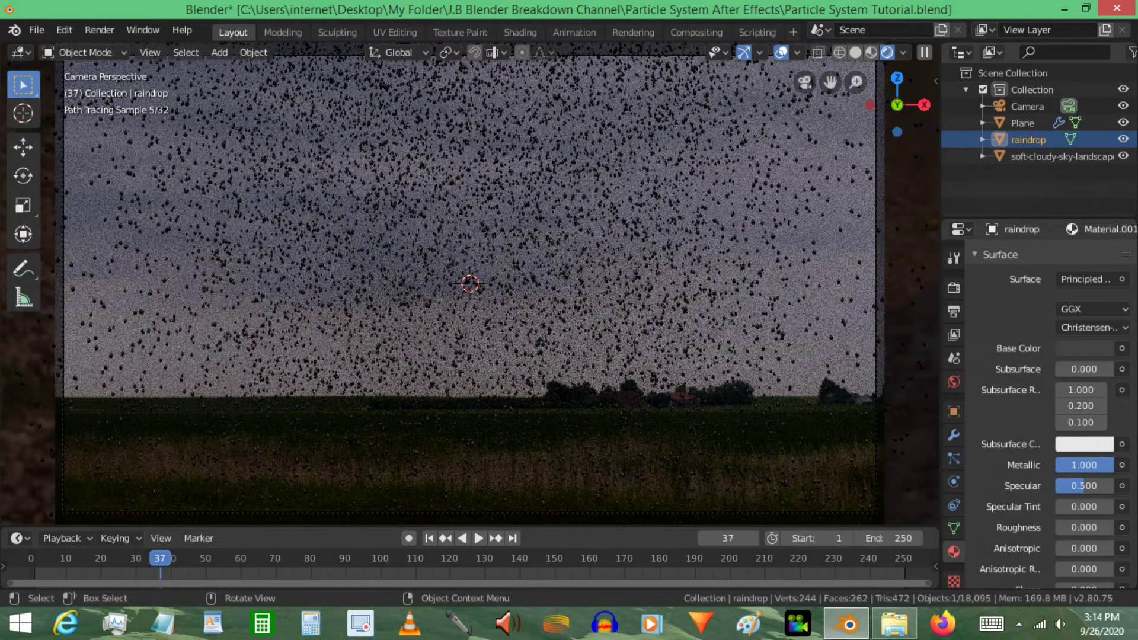
Leave the camera view and widen the rain emitter plane along the global X axis.
key(KP_0)
middle_drag(470, 255, 456, 308)
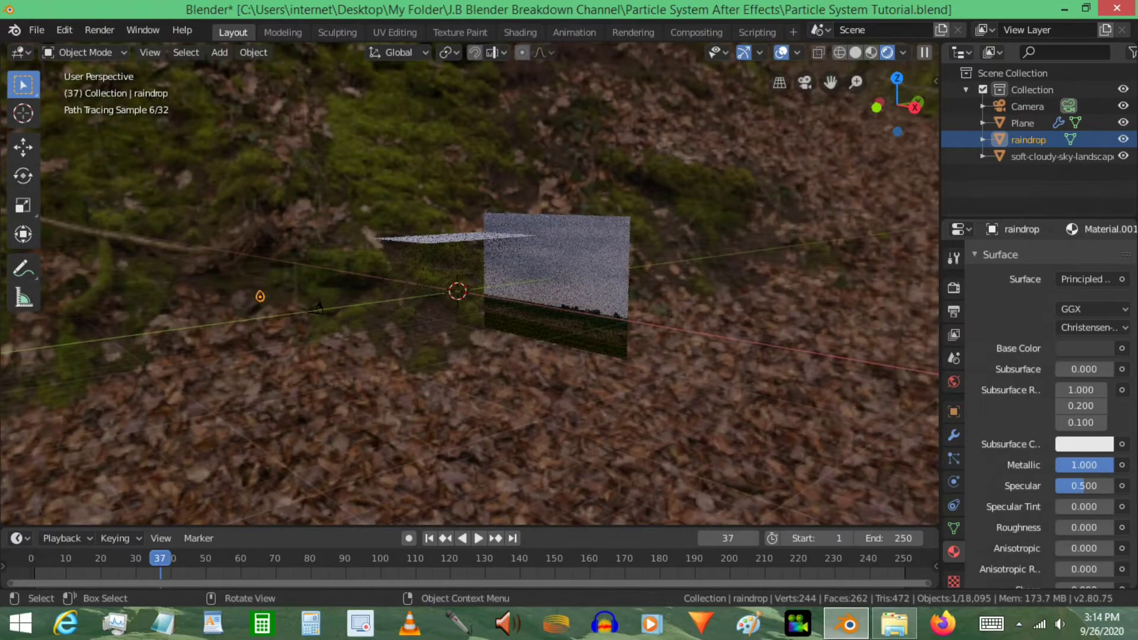
middle_drag(319, 307, 355, 382)
click(462, 254)
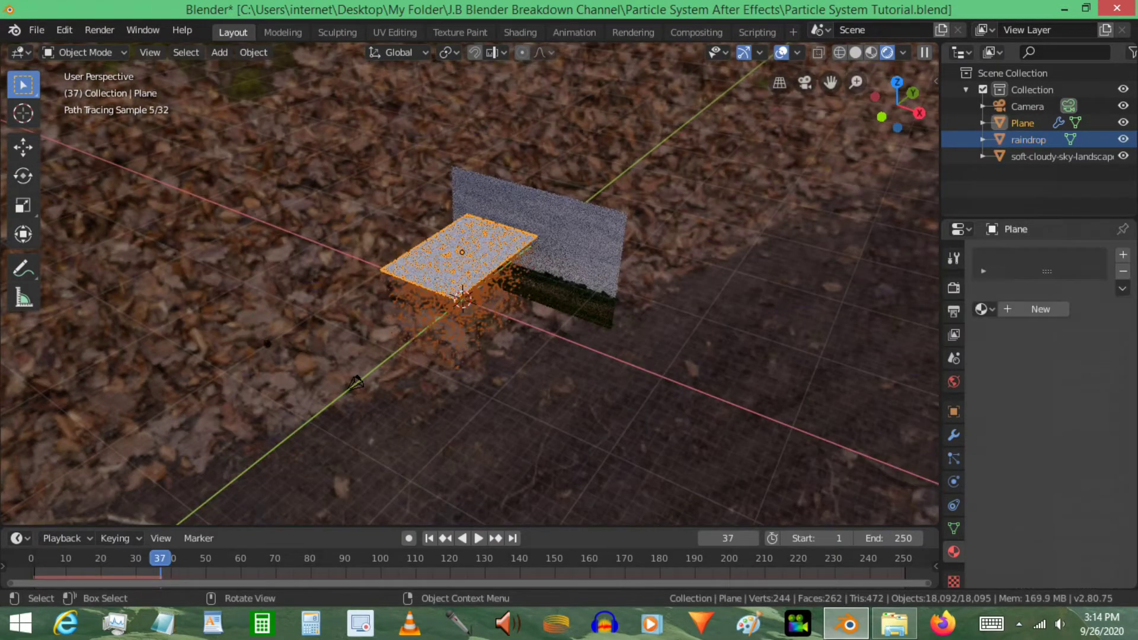
key(s)
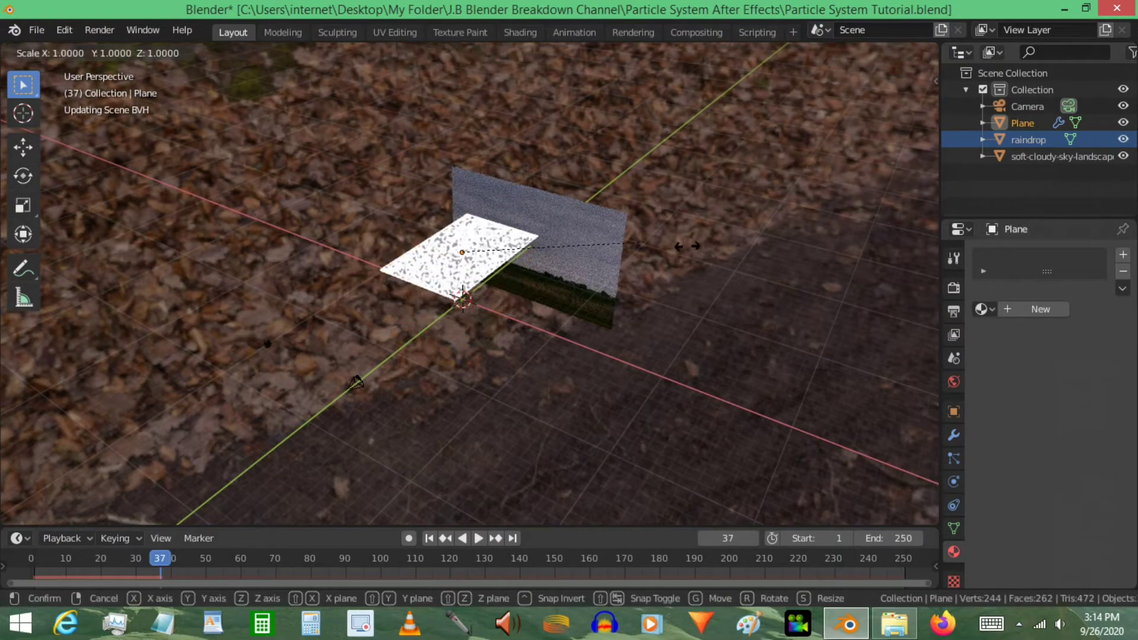
key(x)
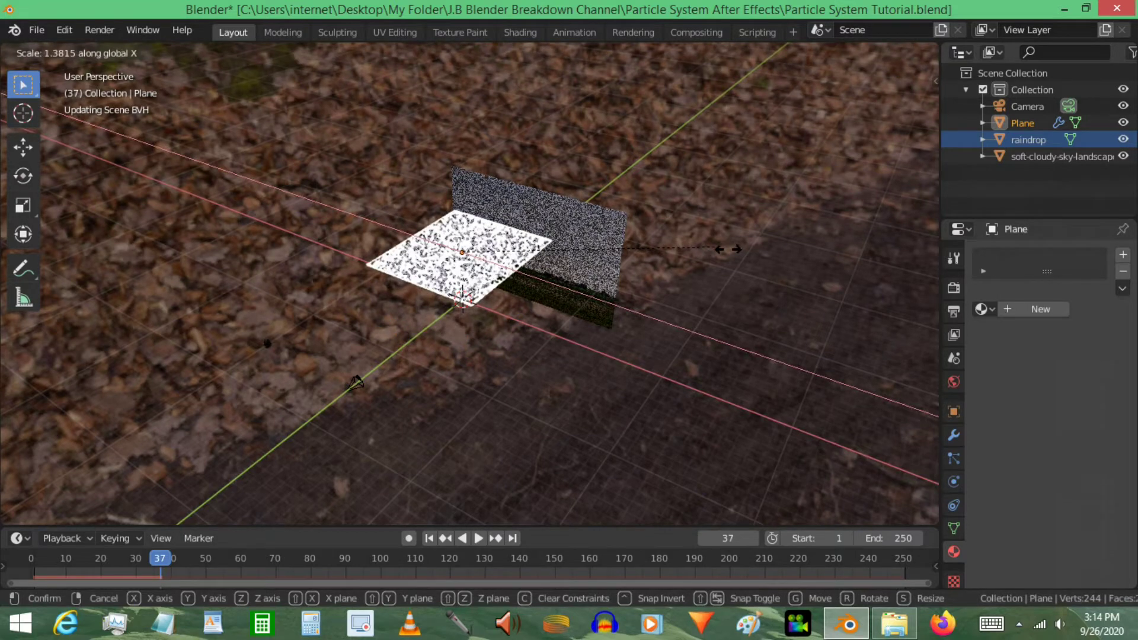
click(632, 292)
middle_drag(632, 292, 661, 282)
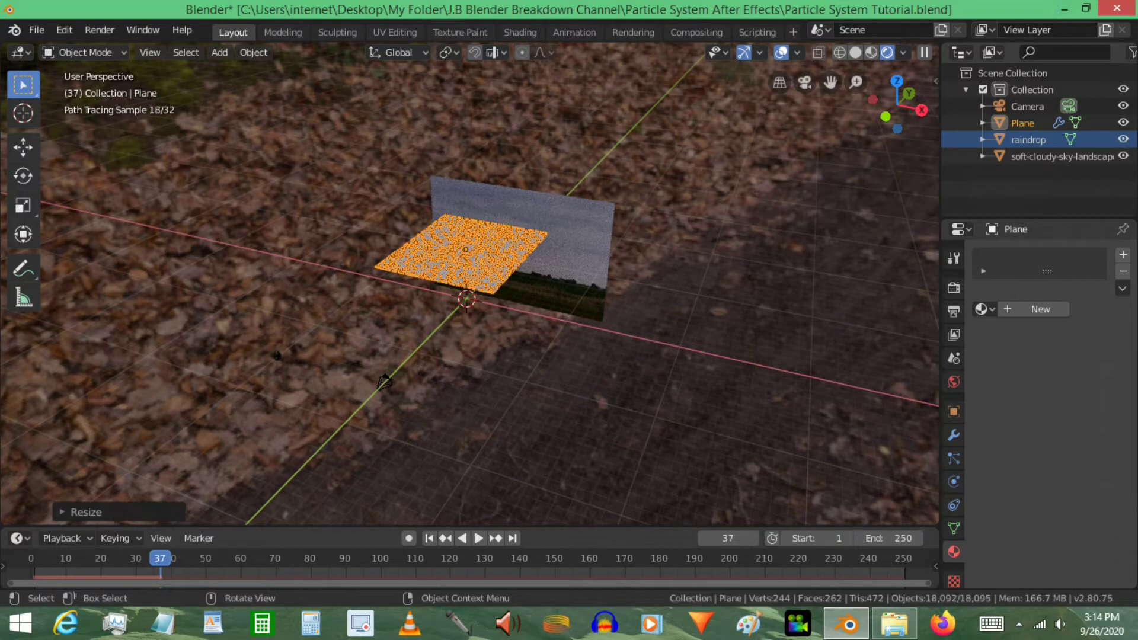
Switch the viewport to Solid shading and add a Wind force field to the scene.
key(z)
key(6)
mouse_move(714, 227)
middle_down()
mouse_move(704, 181)
mouse_move(653, 183)
middle_up()
key(shift)
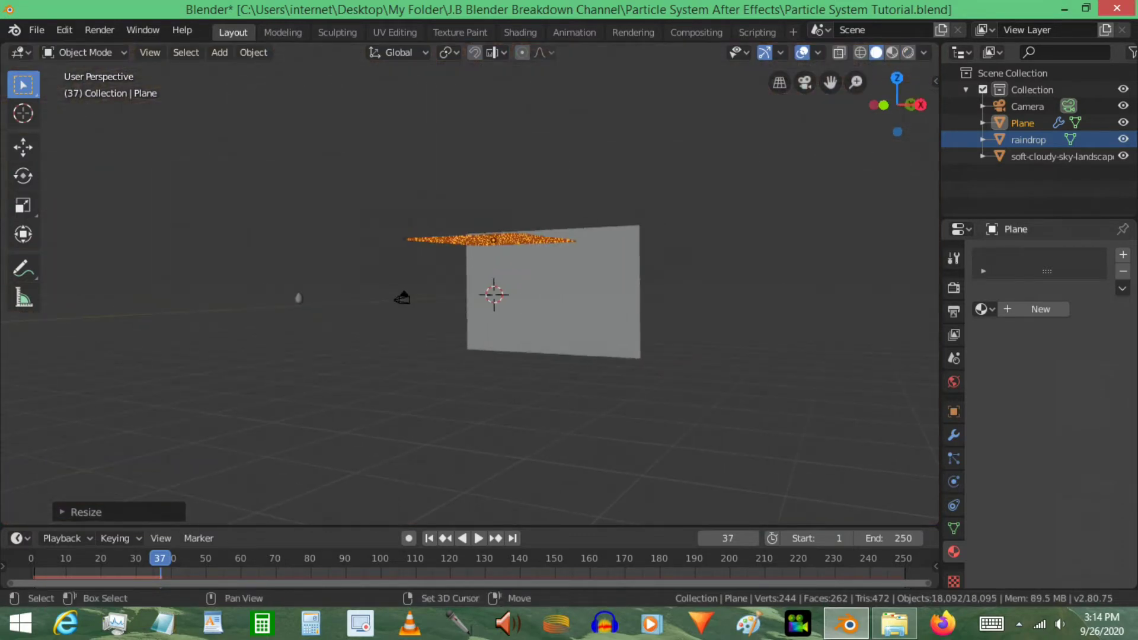
key(shift+a)
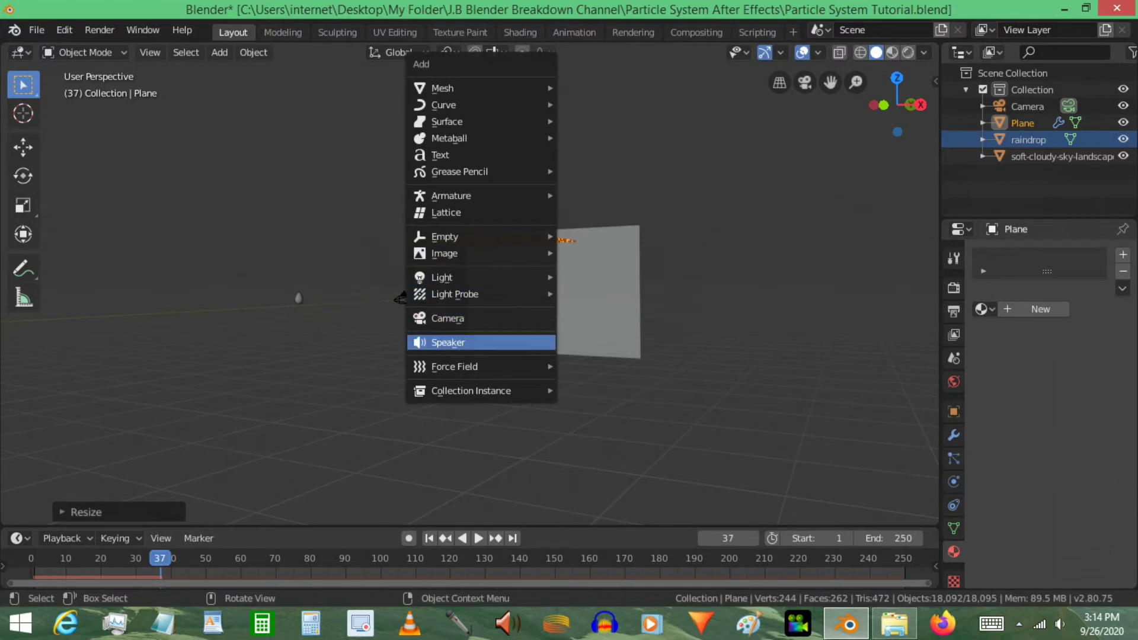
mouse_move(474, 366)
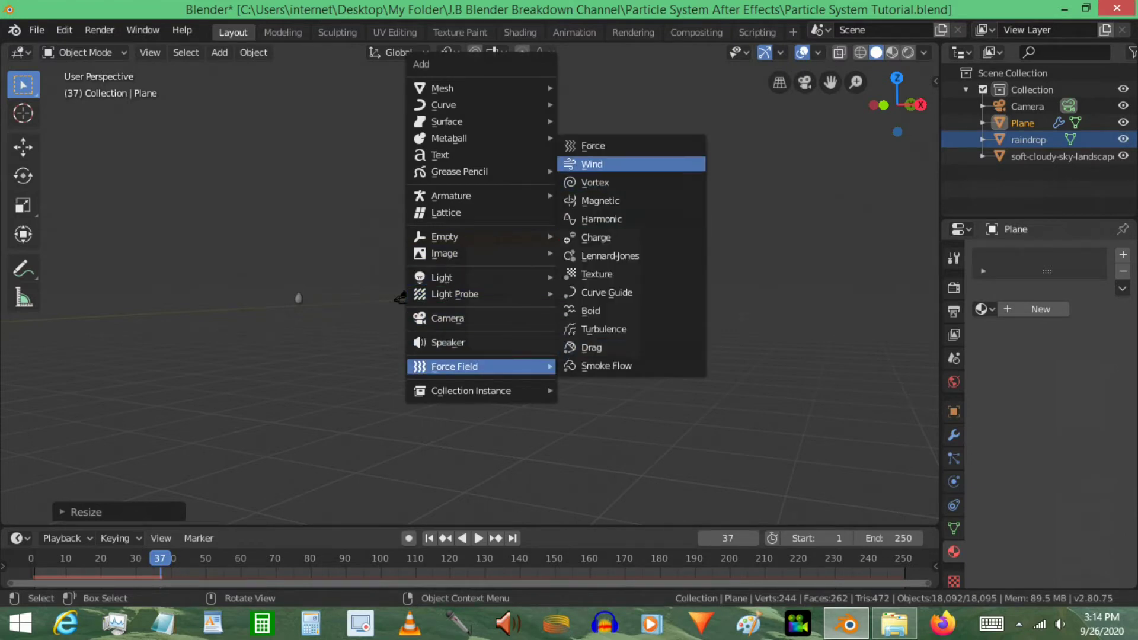
click(592, 164)
Rotate the wind force field 90 degrees about X and 90 degrees about Z so it blows sideways across the rain.
middle_drag(592, 164, 639, 170)
scroll(638, 171, up, 5)
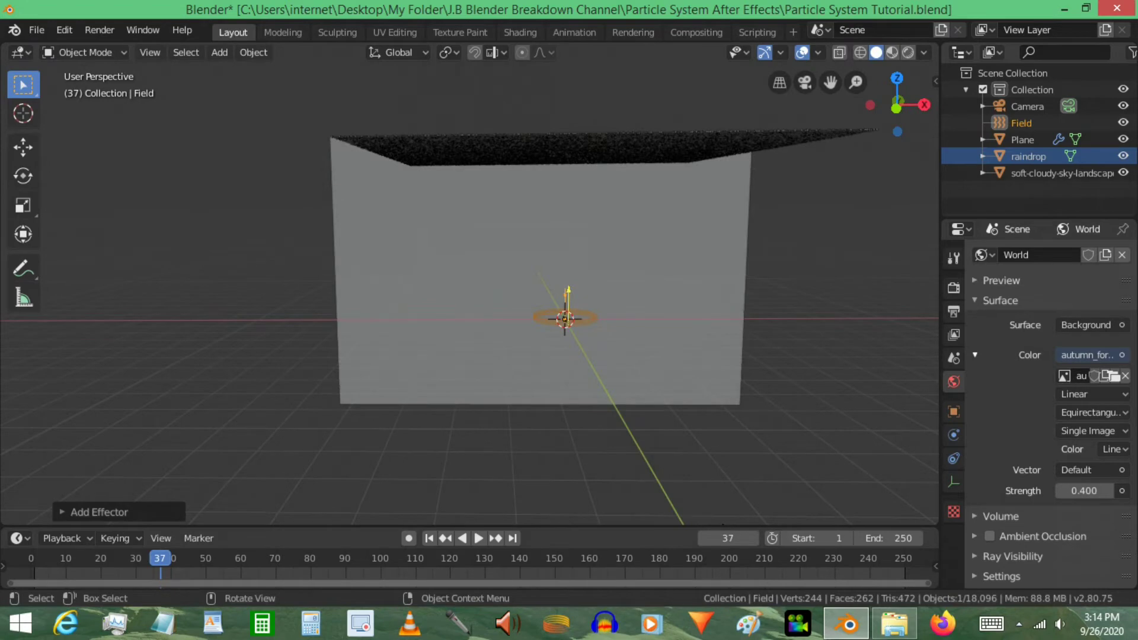
text(rx90)
key(Return)
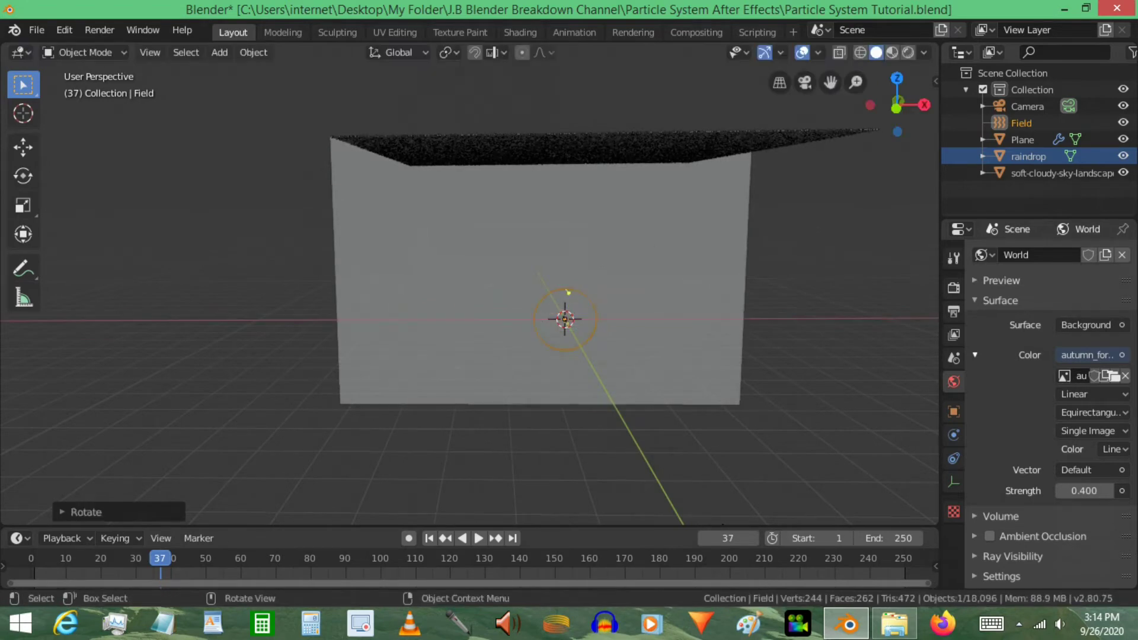
text(rz90)
key(Return)
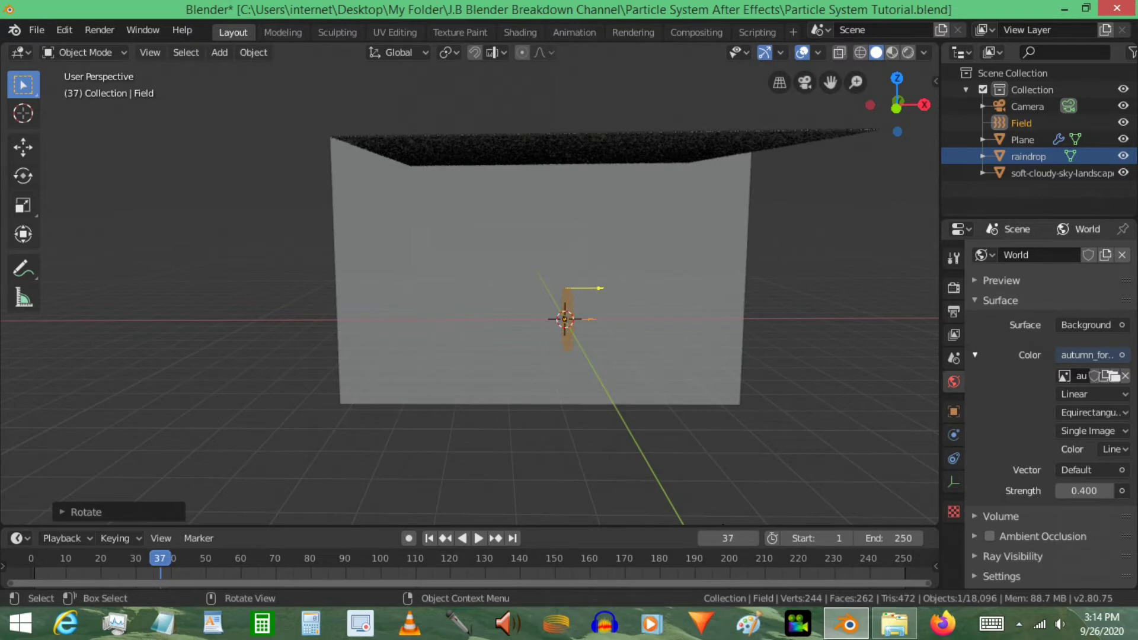
Move the wind force field in the negative X direction, well outside the sky image plane's edge.
key(g)
key(x)
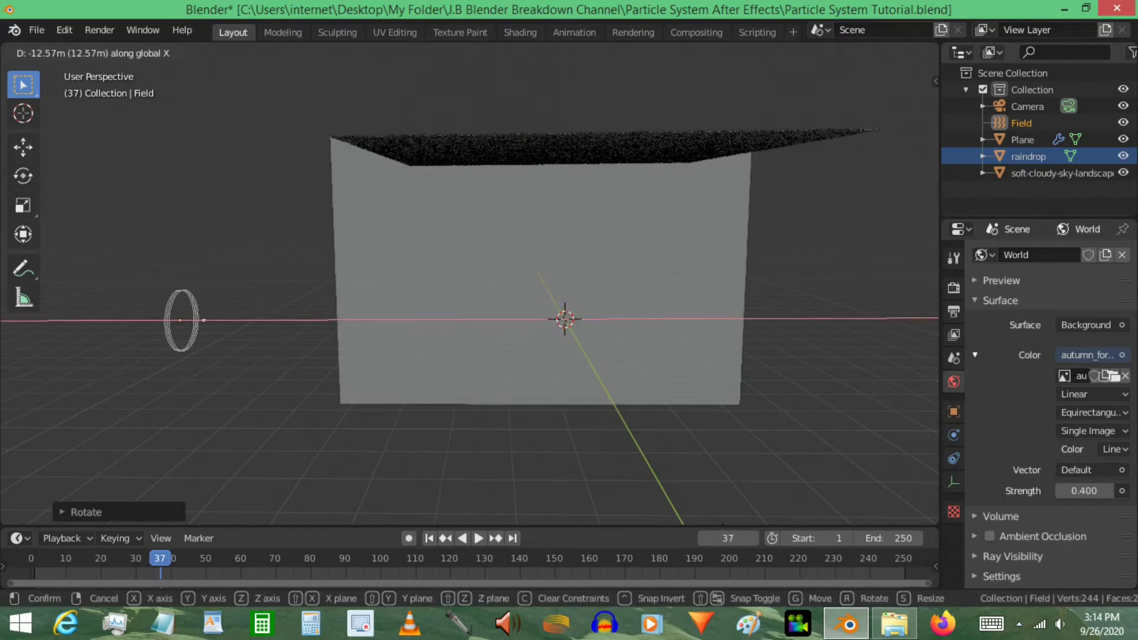
key(Return)
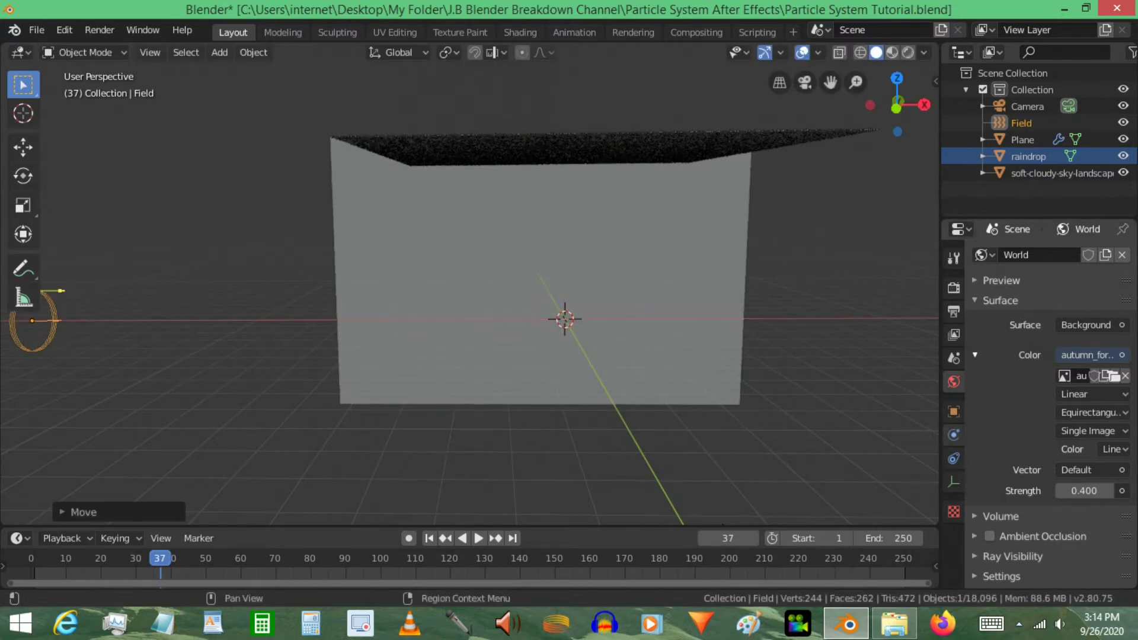
Set the wind force field's strength to 5.
click(953, 434)
click(1077, 419)
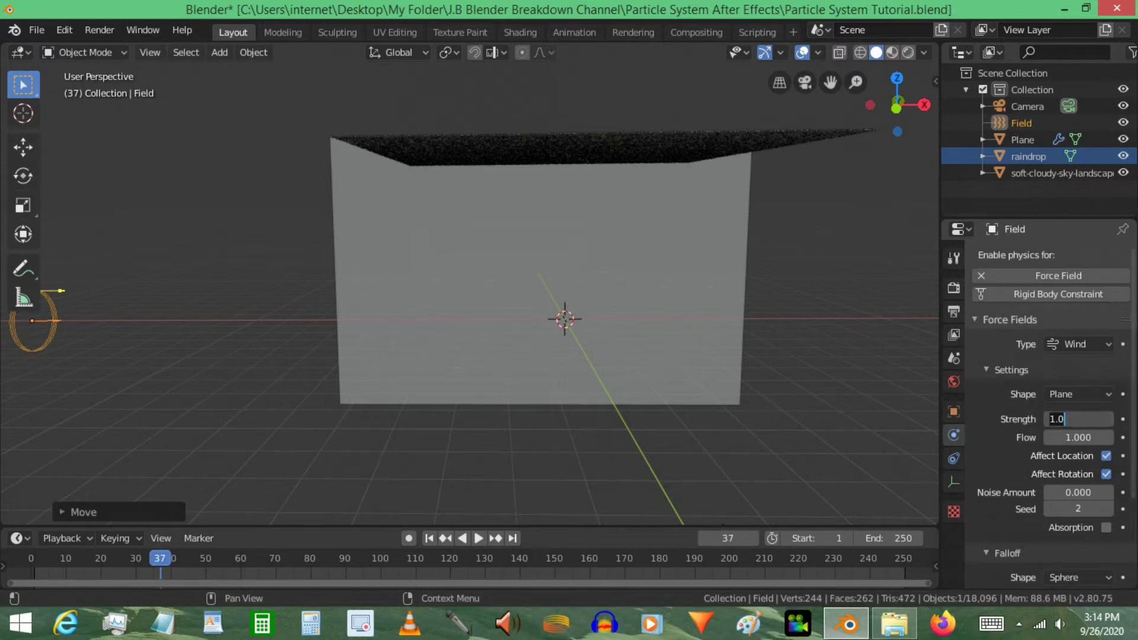
text(5)
key(Return)
Play the animation in the camera view to check how the wind blows the rain.
scroll(470, 288, down, 1)
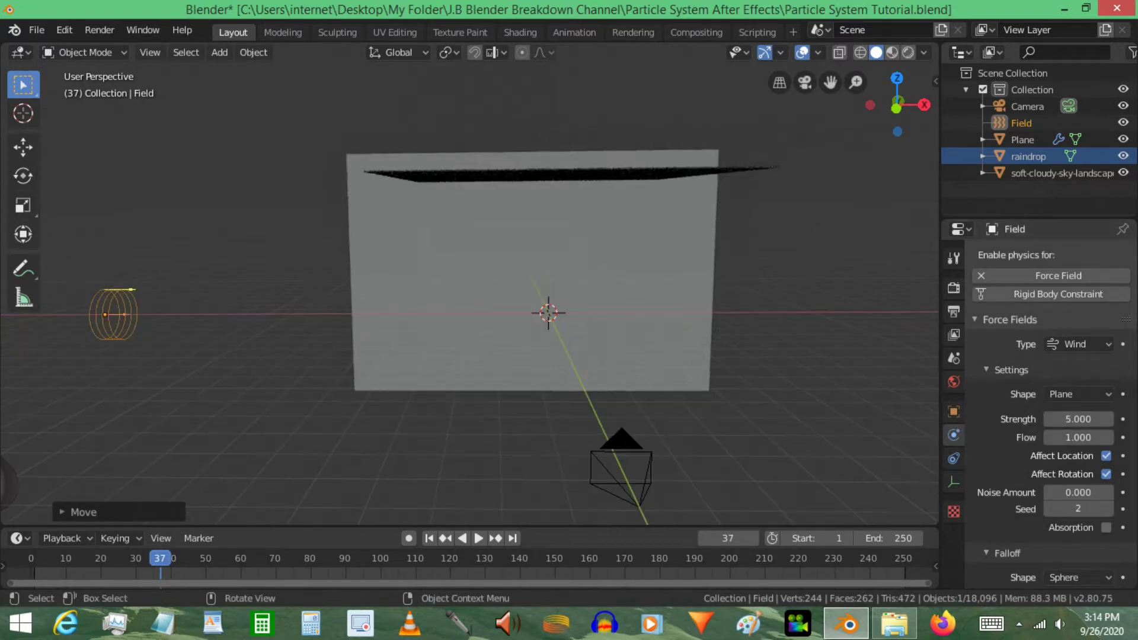
key(KP_0)
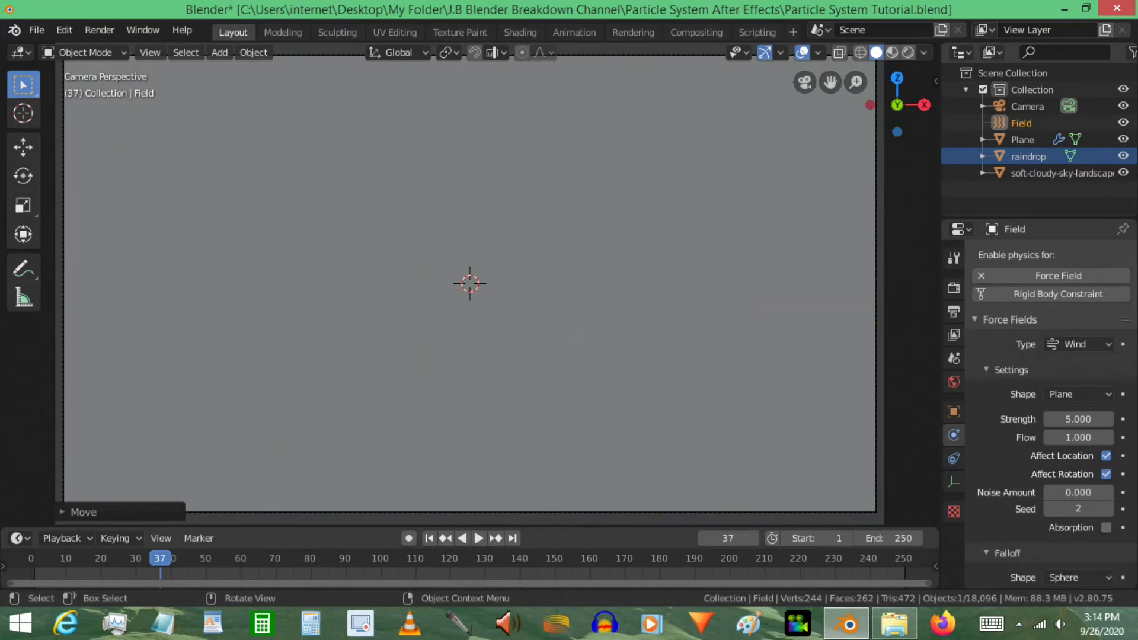
key(space)
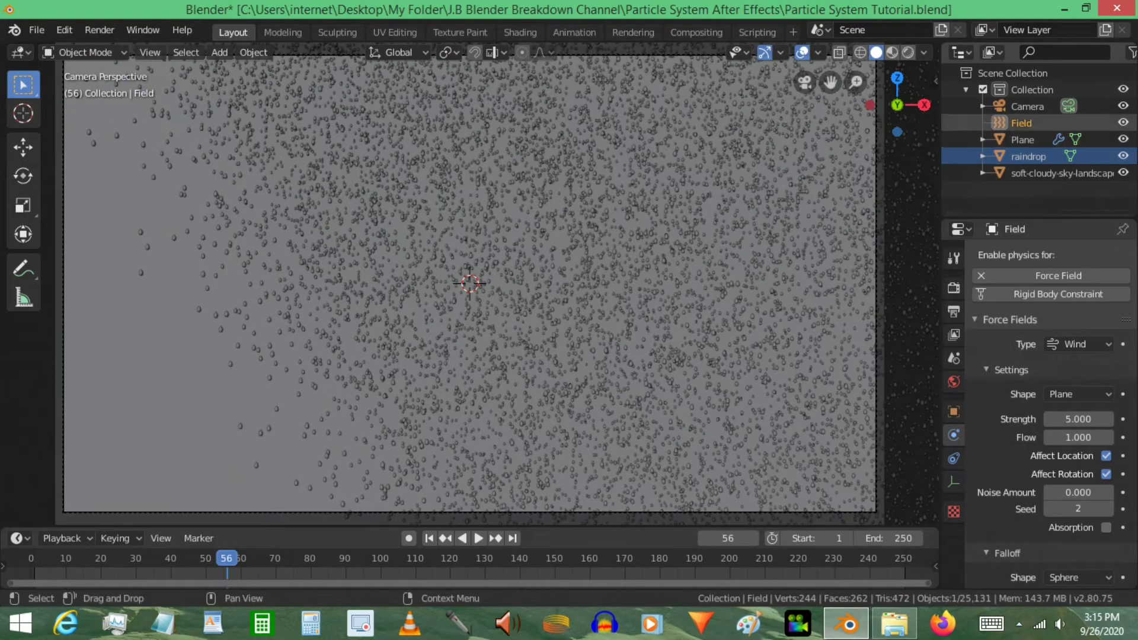
Move the camera and the sky image plane together in the positive X direction until the slanted rain fills the frame.
click(1027, 107)
ctrl+click(1060, 173)
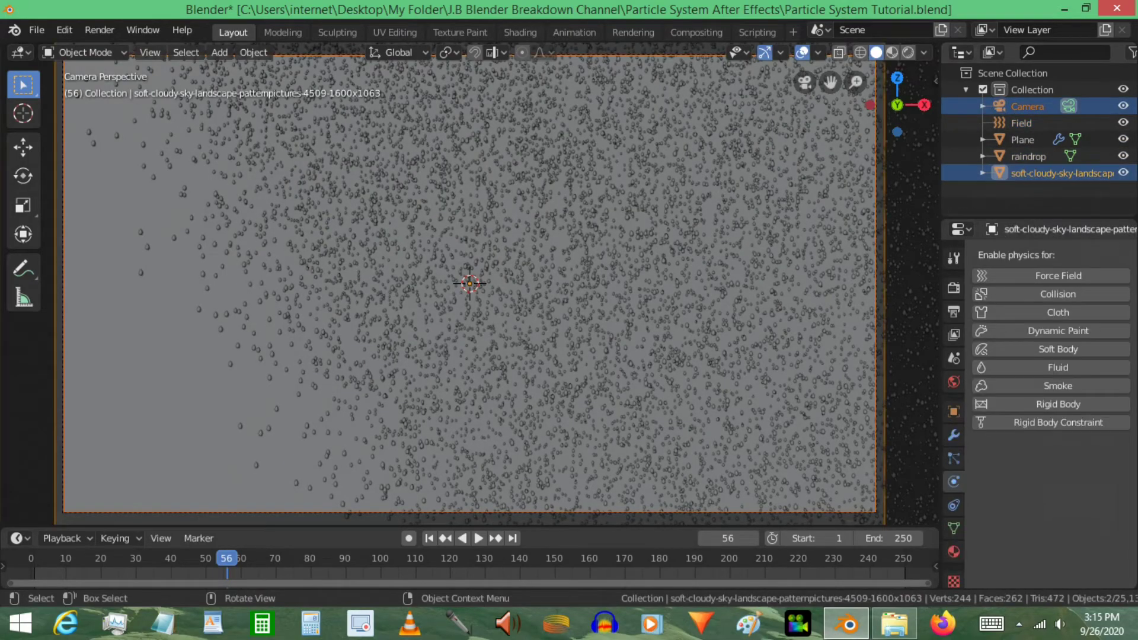
key(g)
key(x)
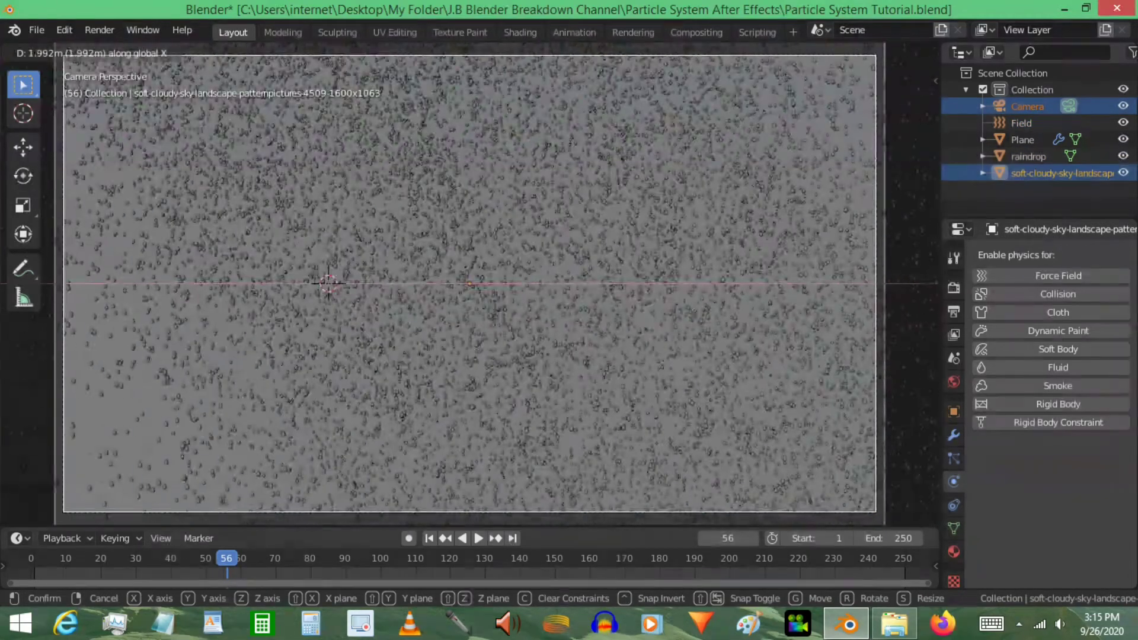
key(Return)
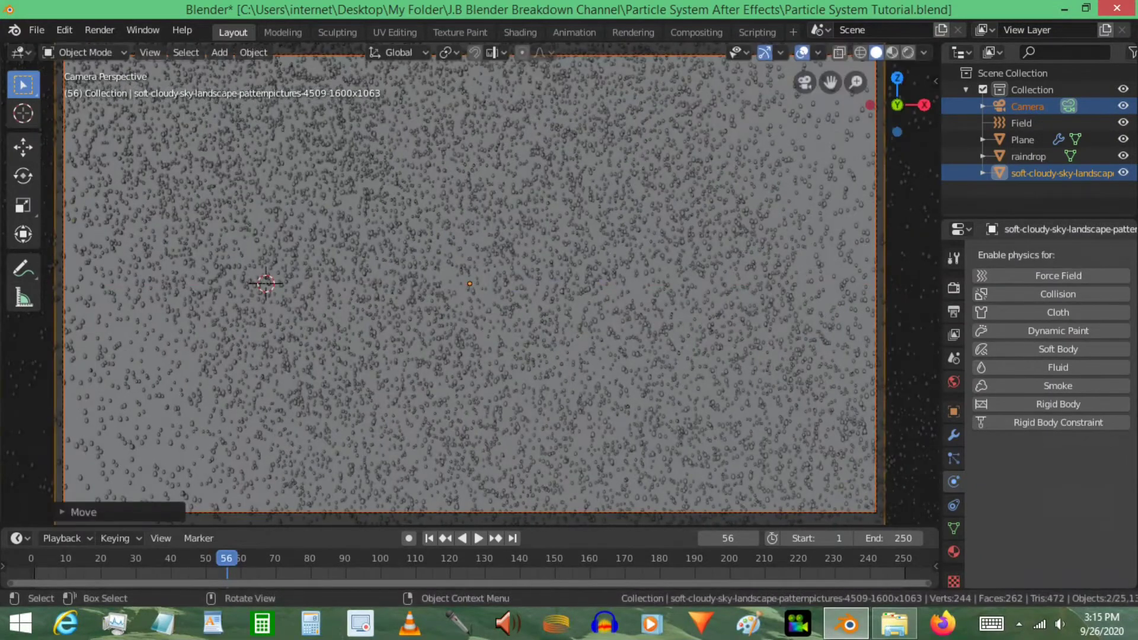
Inspect the shifted setup in perspective and replay the rain animation from the camera view.
middle_drag(468, 285, 400, 266)
key(KP_0)
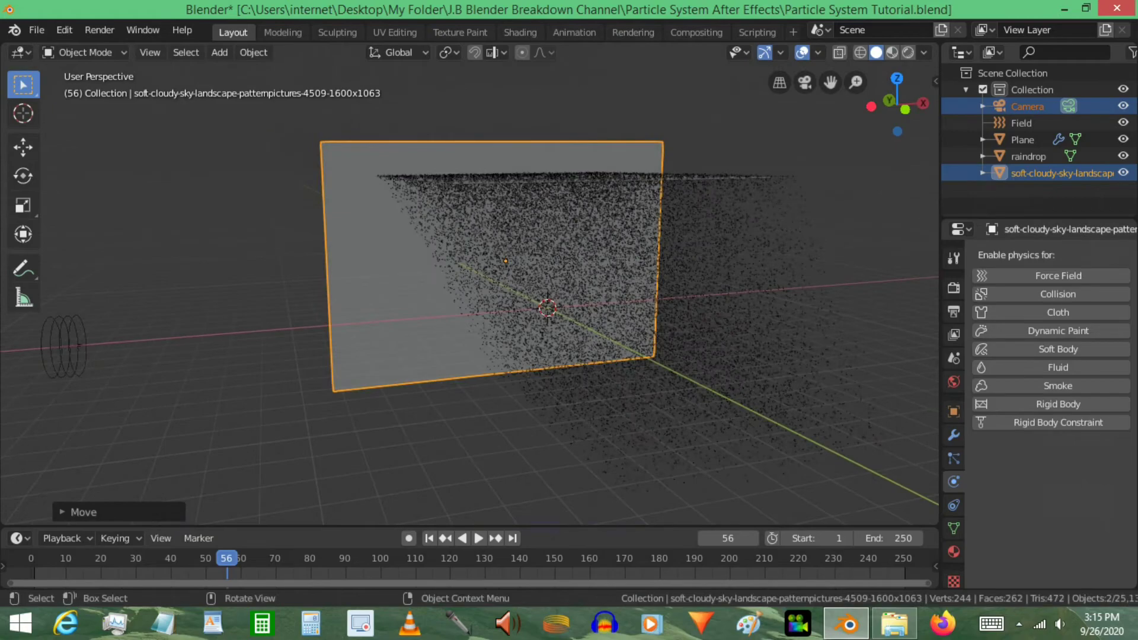
key(space)
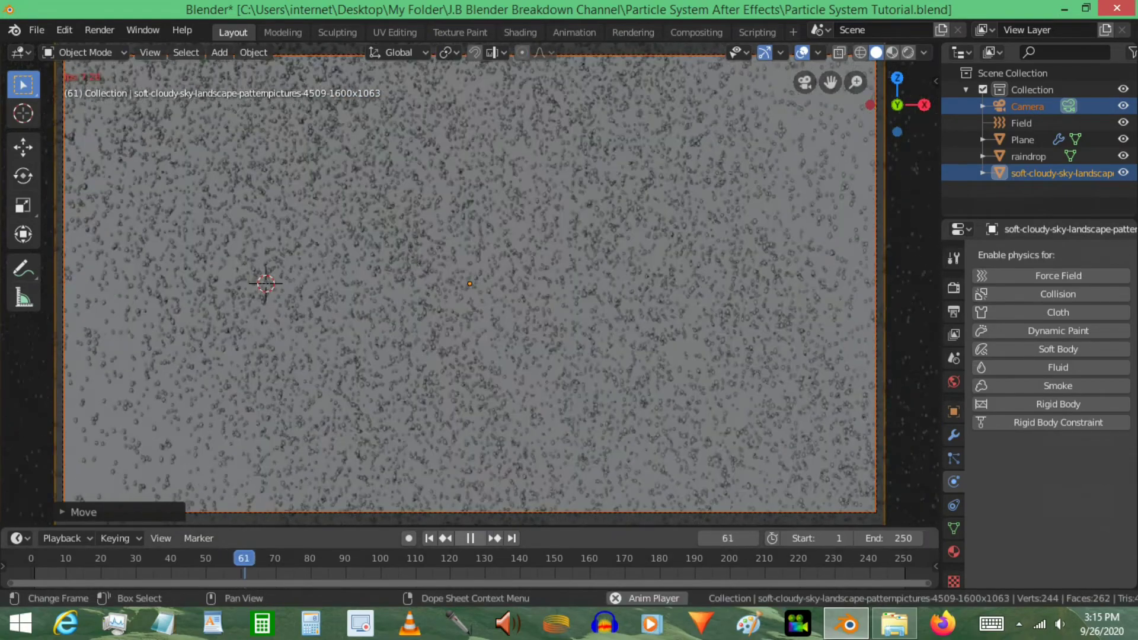
key(space)
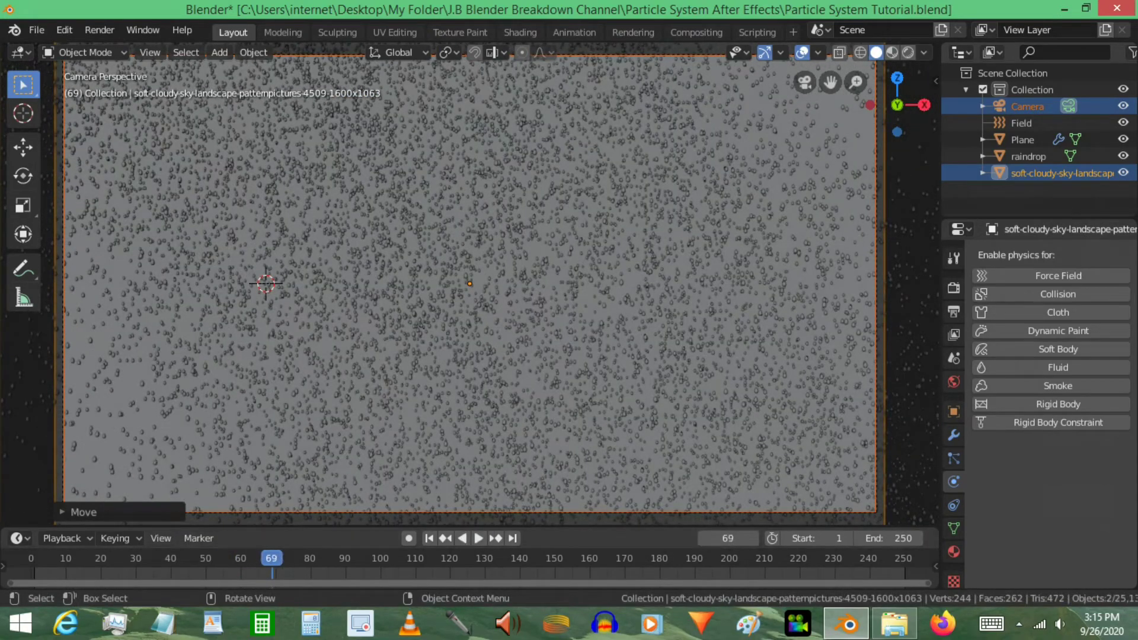
Enable Motion Blur in the Cycles render settings and set its shutter to 0.4.
click(953, 288)
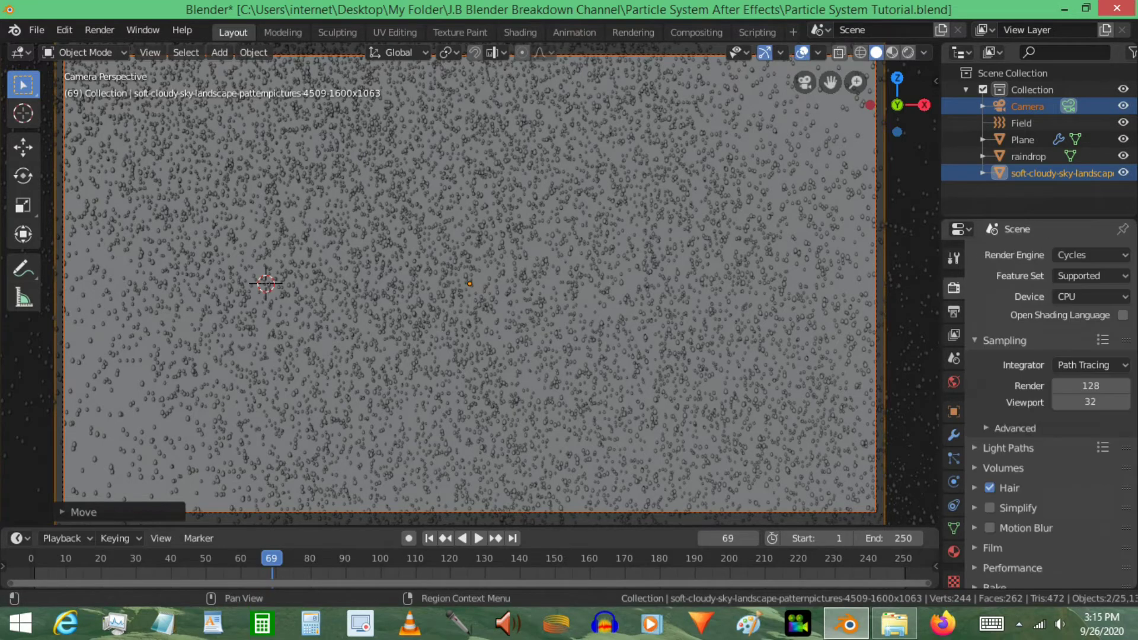
scroll(1042, 385, down, 3)
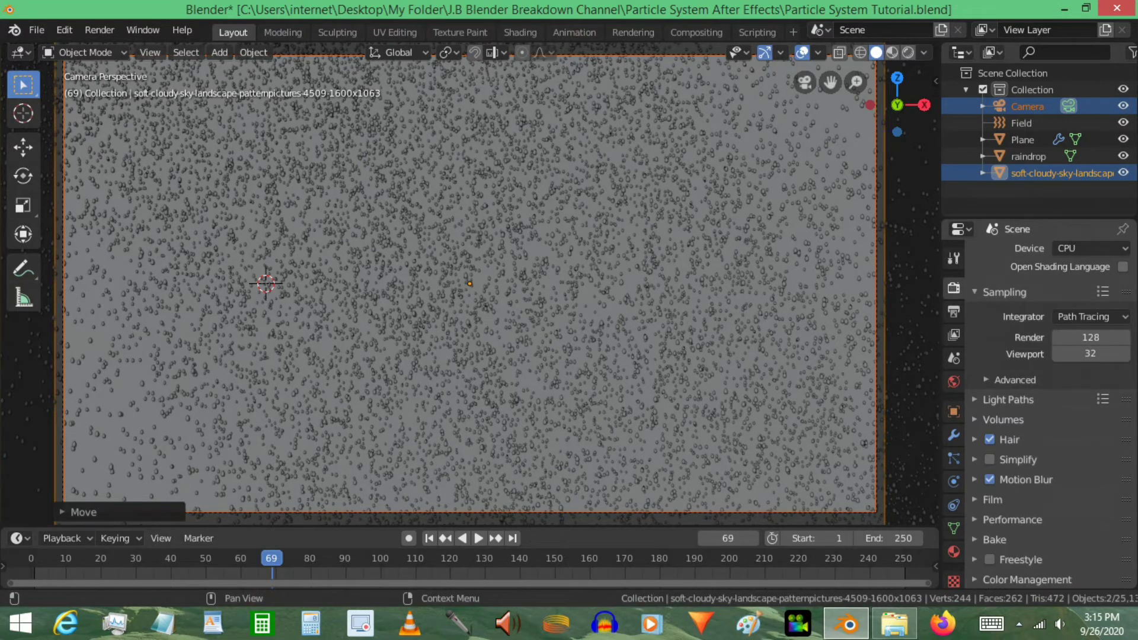
click(974, 480)
click(1090, 522)
text(.4)
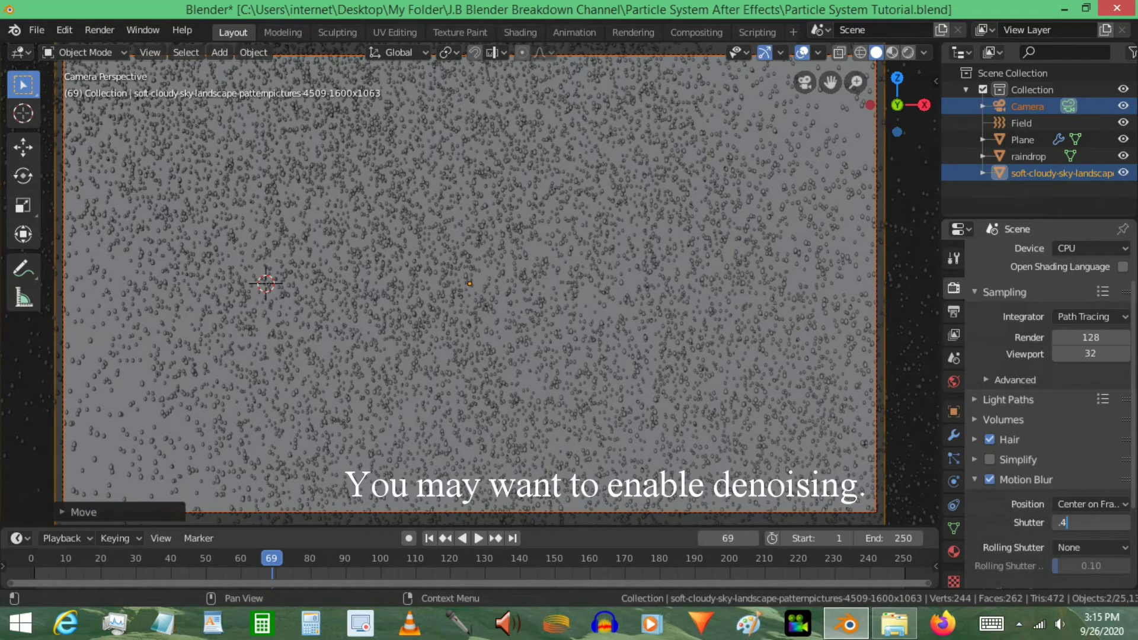